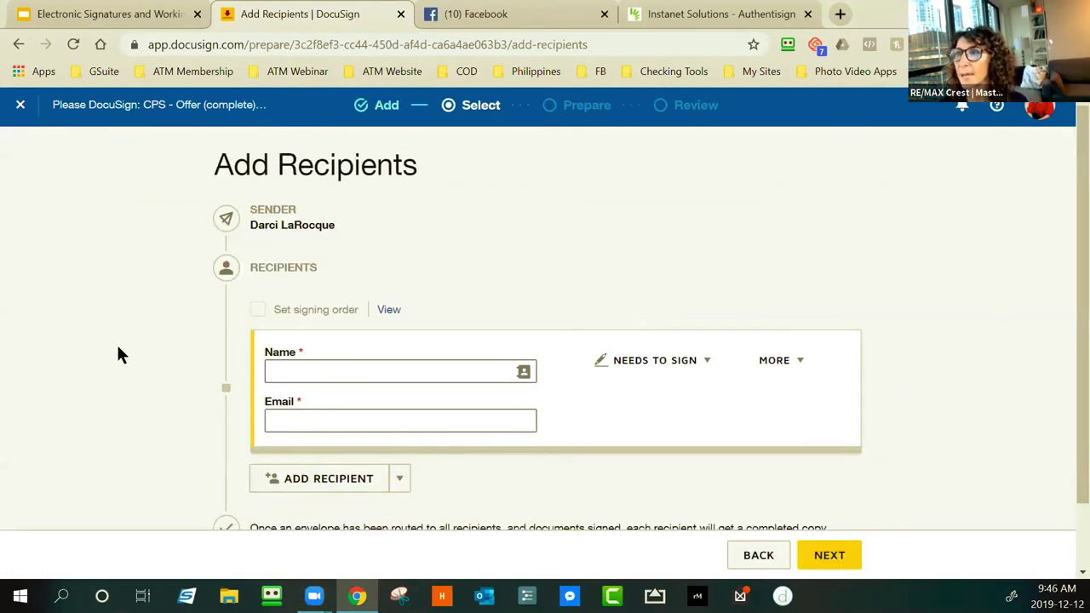
Add the first signer by choosing the matching saved contact from the name suggestions
scroll(120, 354, down, 2)
scroll(119, 354, up, 2)
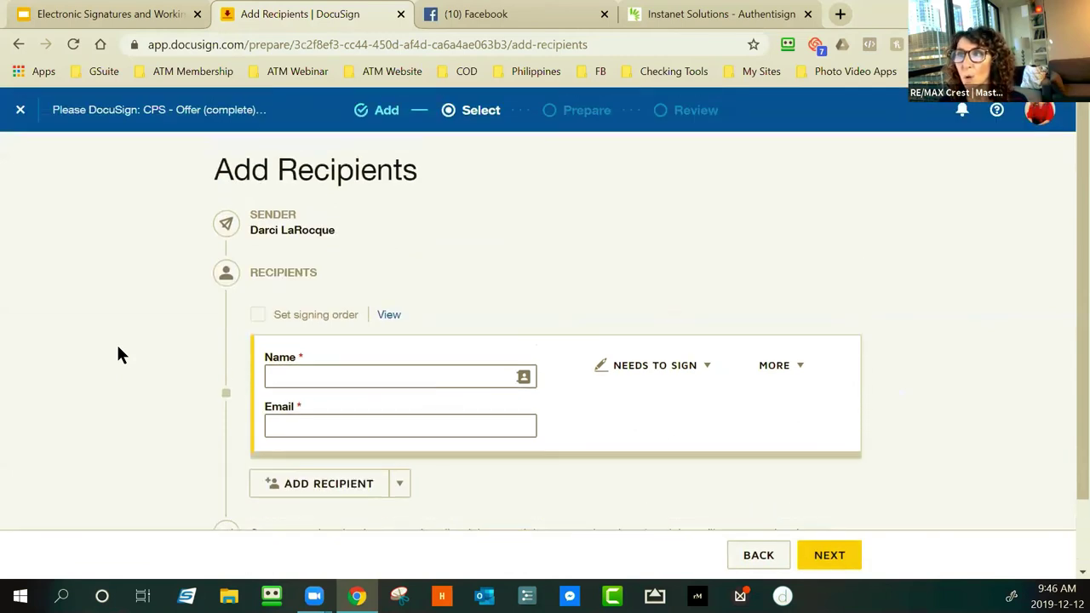
click(295, 374)
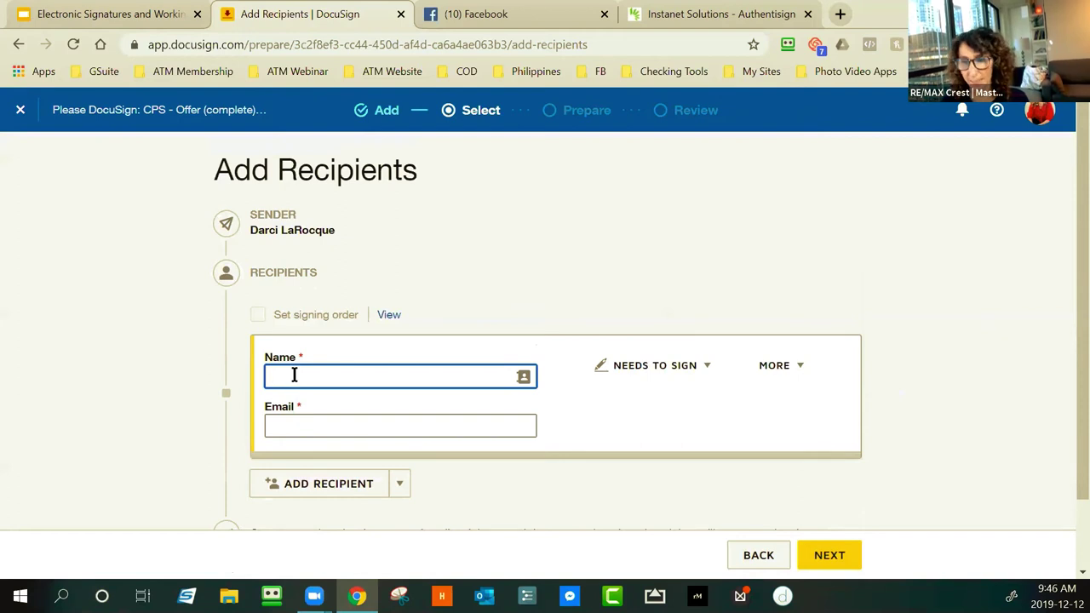
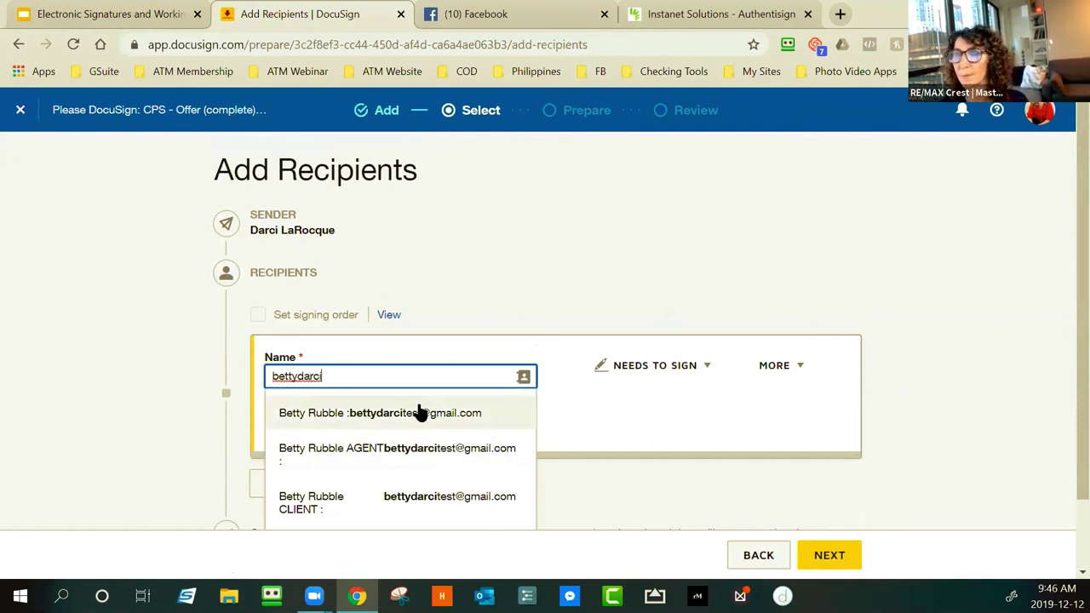
click(418, 412)
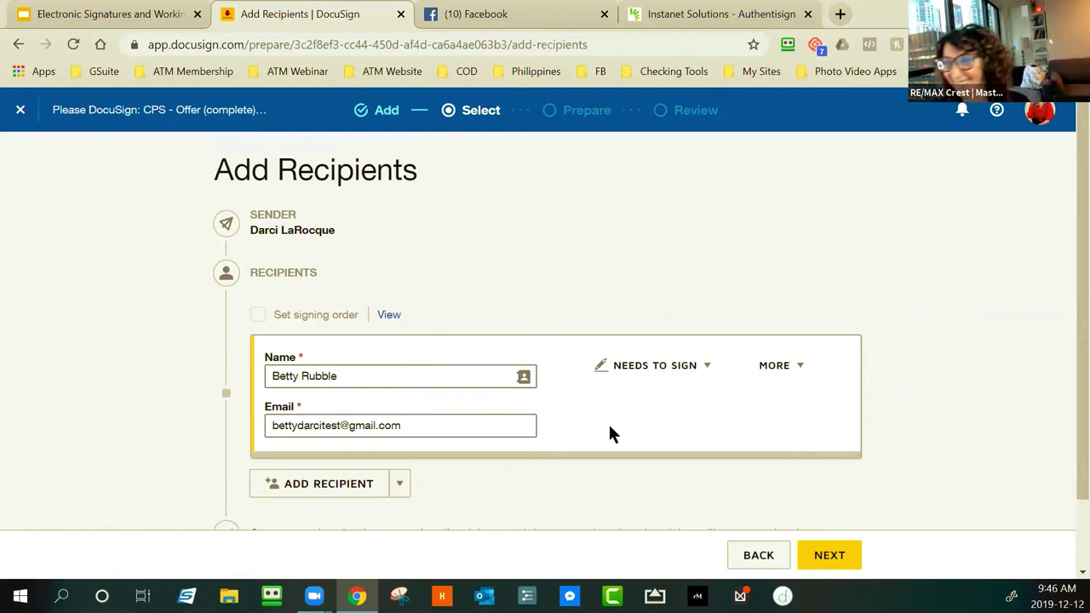
Add a second recipient card with the second signer's name and e-mail address
scroll(602, 435, down, 1)
scroll(568, 435, down, 3)
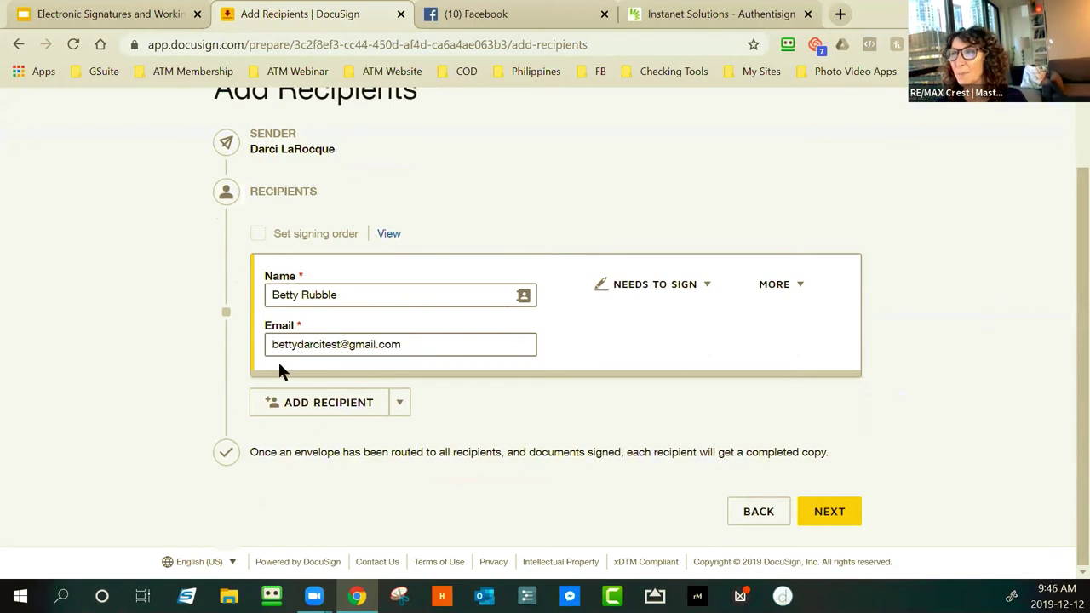
click(298, 408)
click(308, 430)
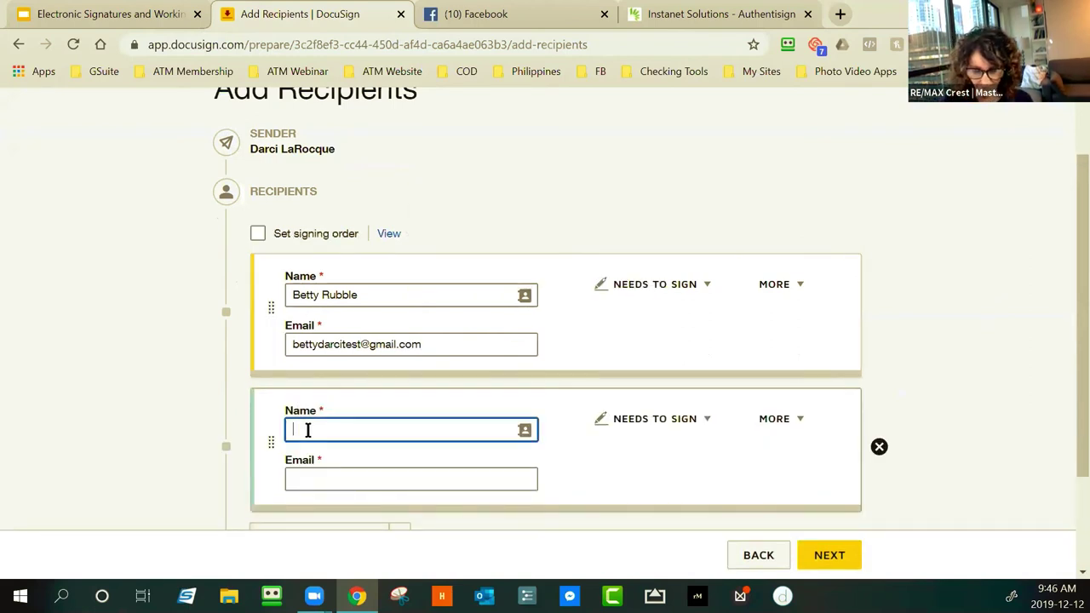
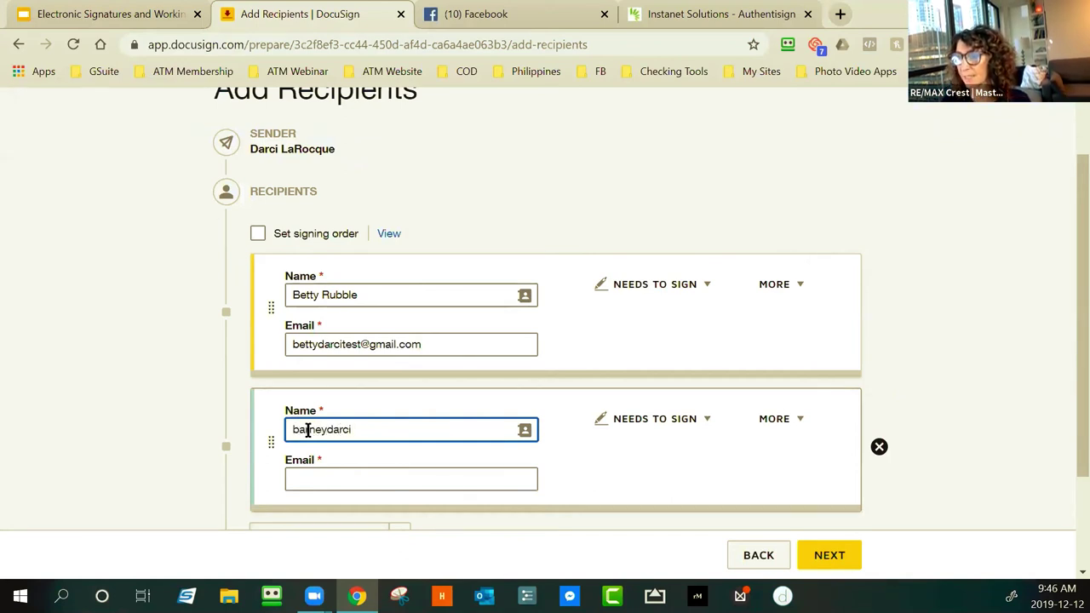
text(test@)
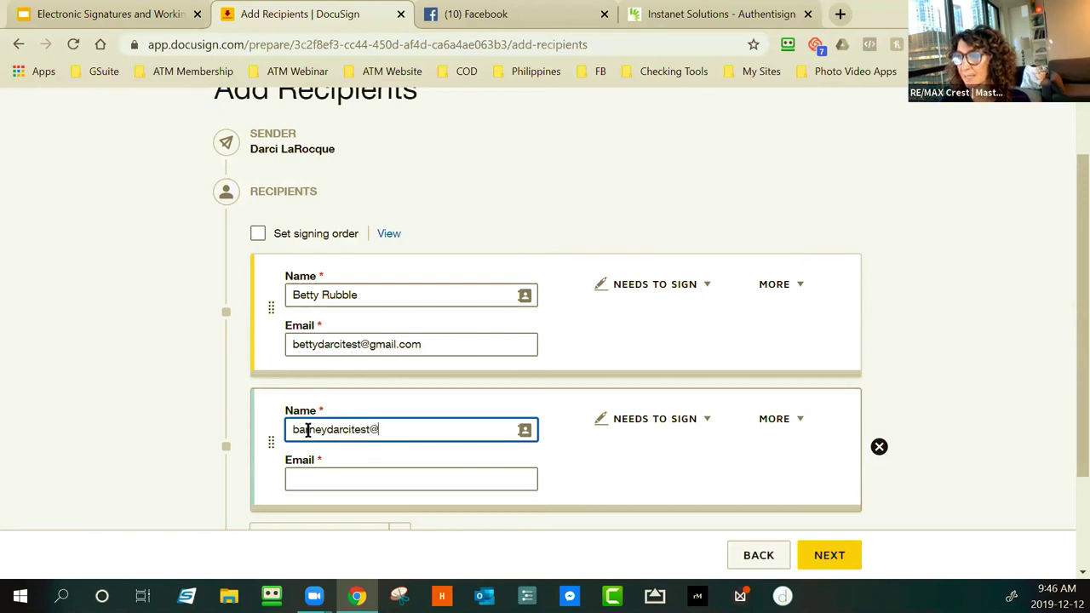
text(gmail.com)
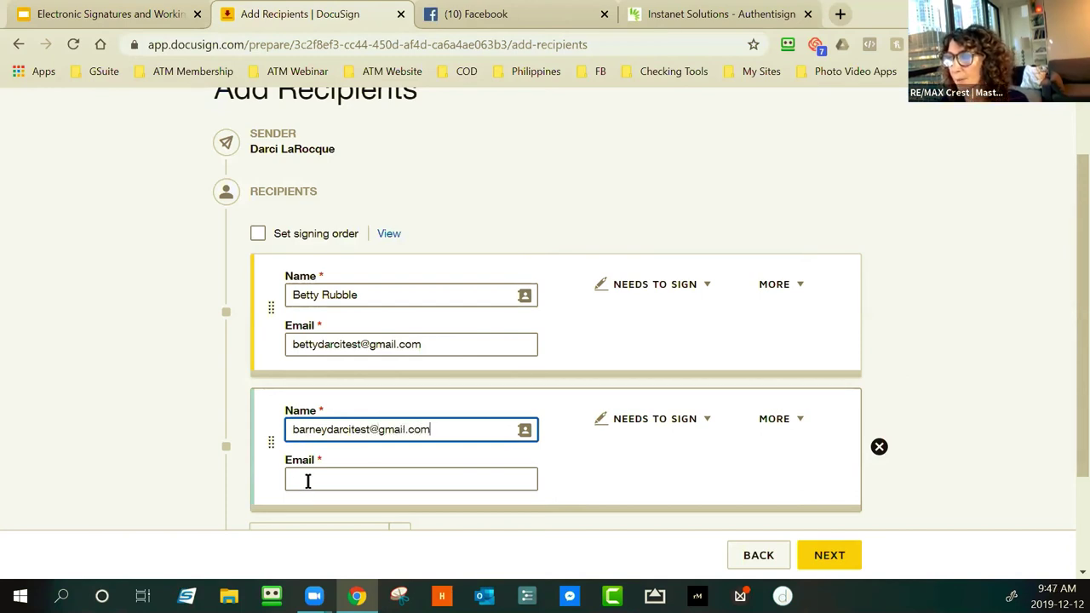
key(ctrl+a)
key(ctrl+x)
click(325, 477)
key(ctrl+v)
click(311, 423)
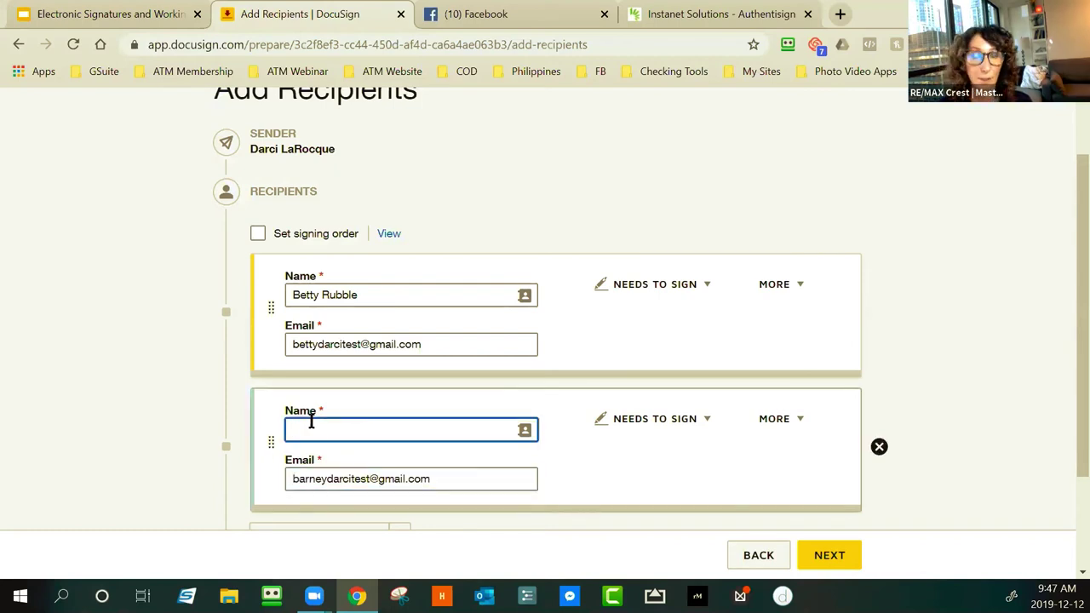
text(Barney Rubble)
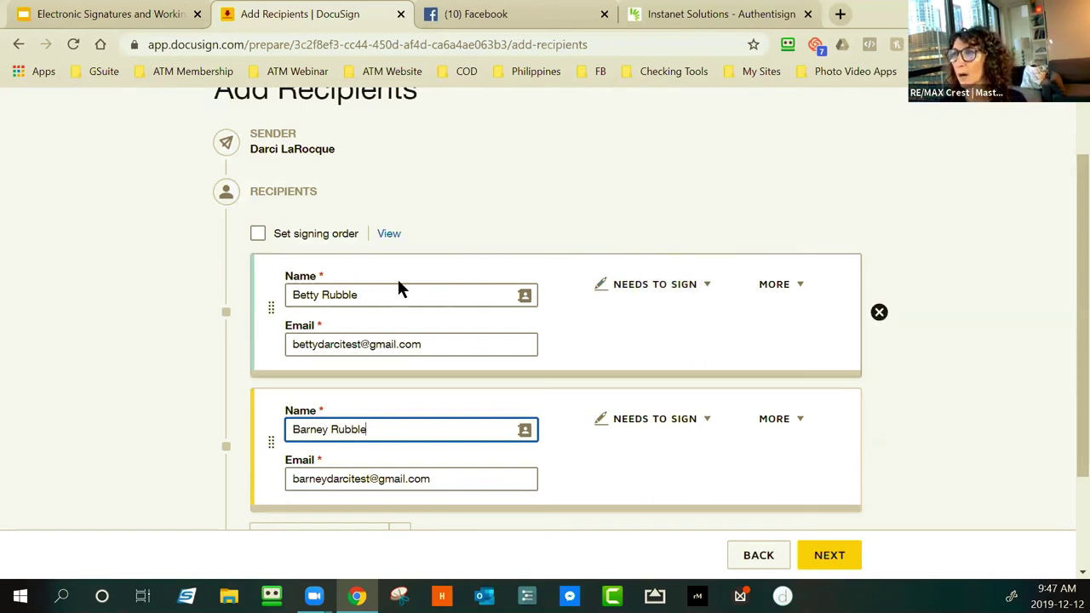
click(706, 288)
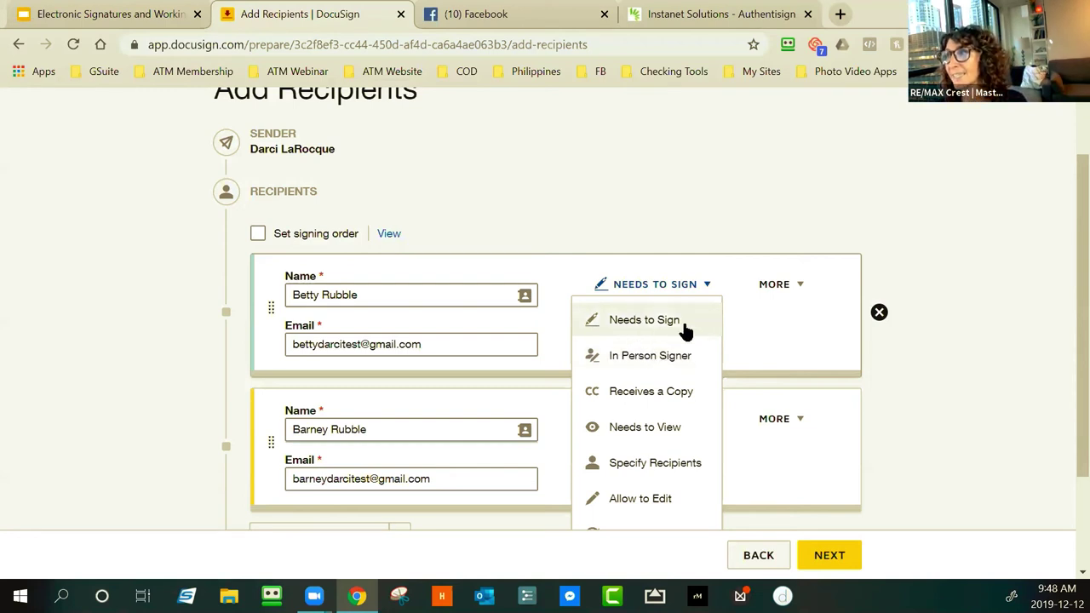
click(645, 324)
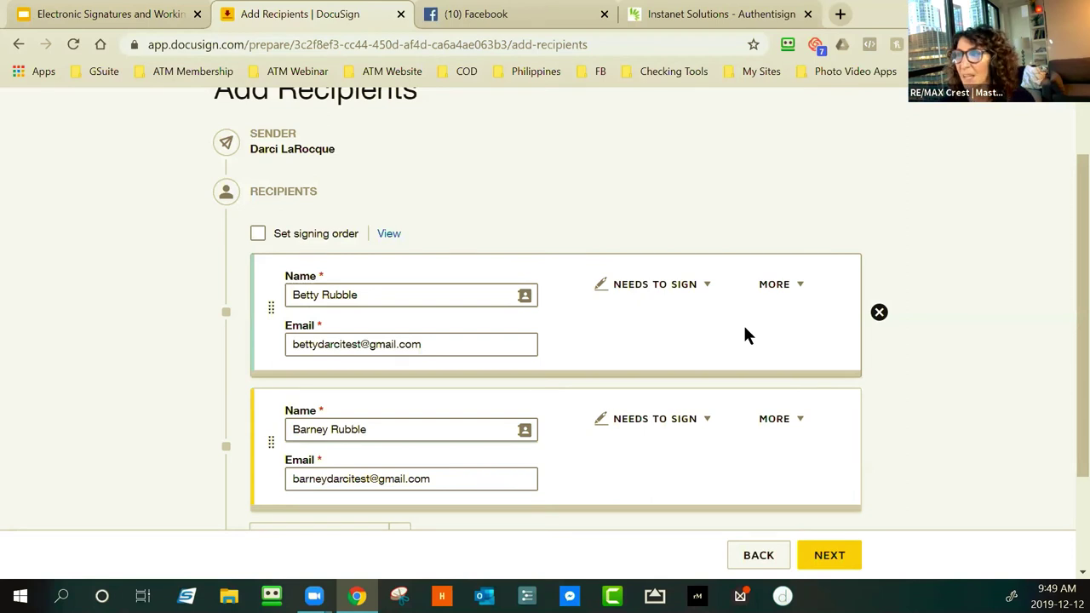
scroll(596, 349, down, 3)
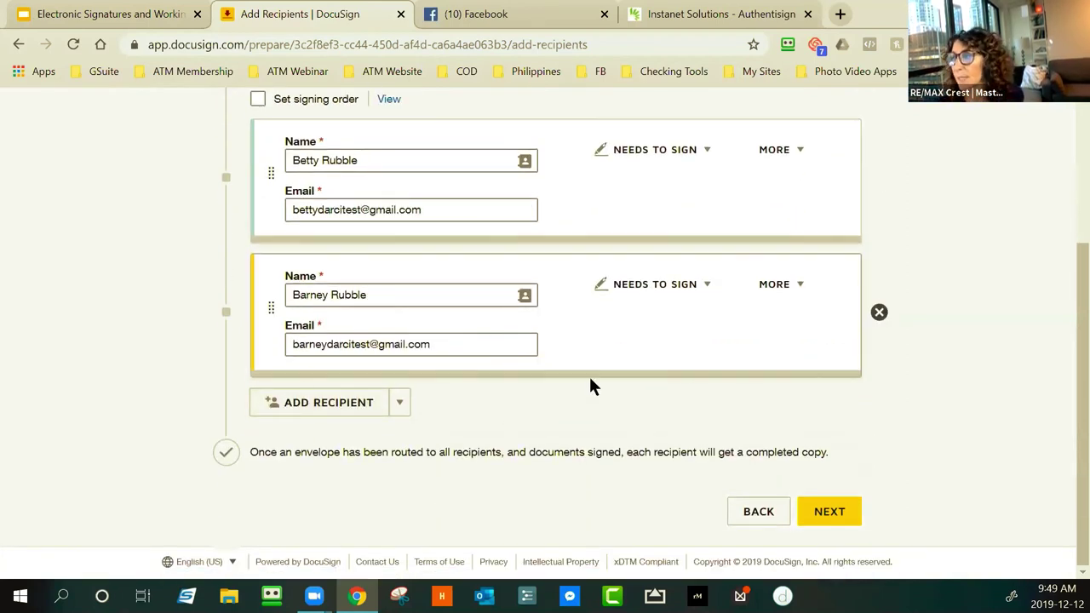
scroll(632, 412, up, 3)
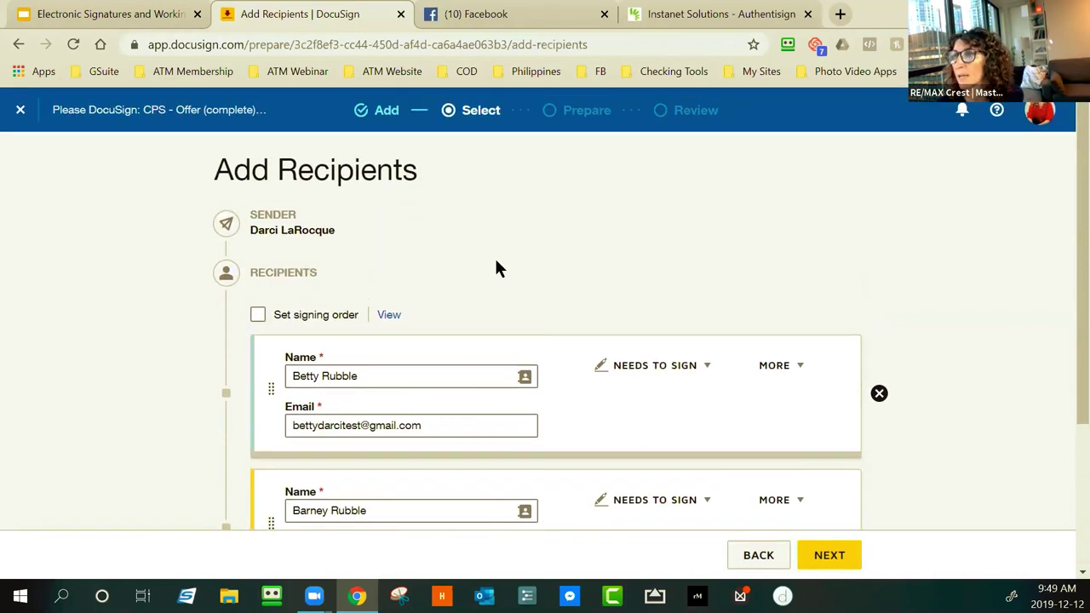
Turn on signing order so the signers are numbered 1 and 2, then continue to field placement
scroll(358, 247, down, 2)
click(258, 231)
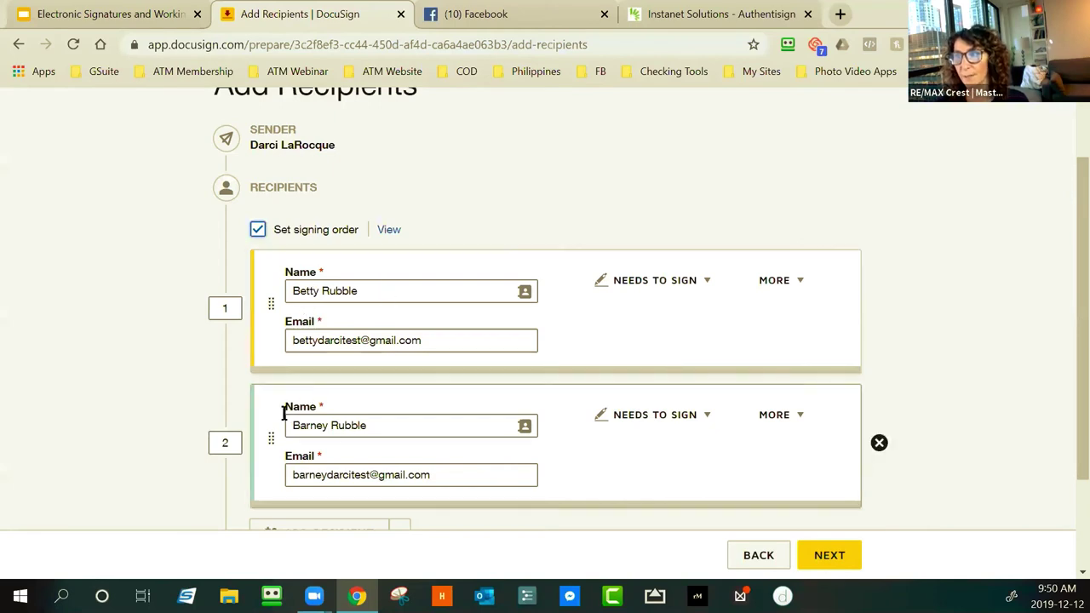
click(819, 558)
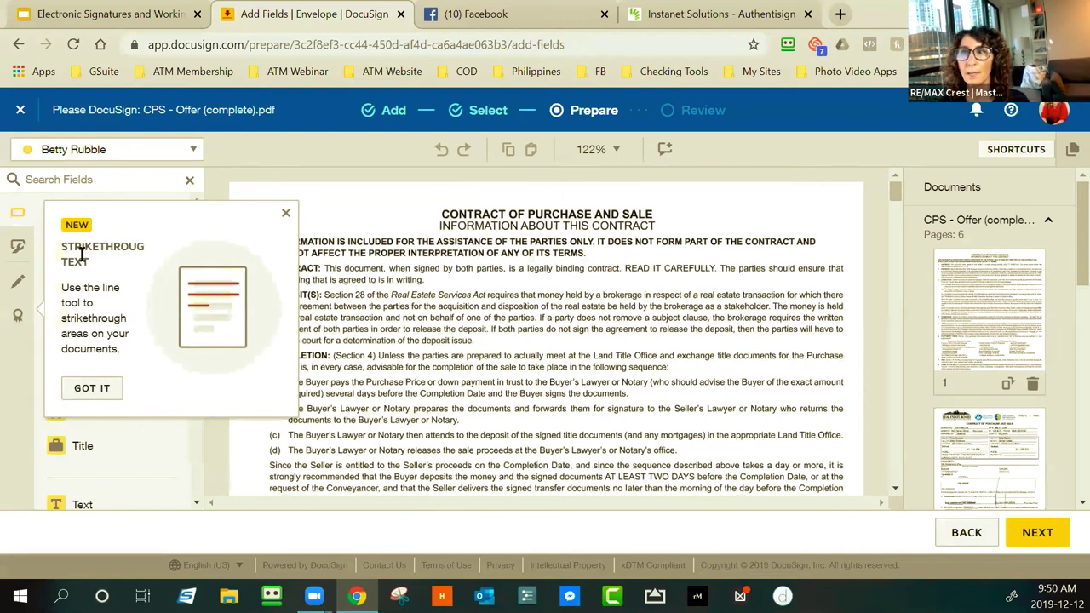
Dismiss the tips and place an Initial field beside the struck-out purchase price
click(92, 389)
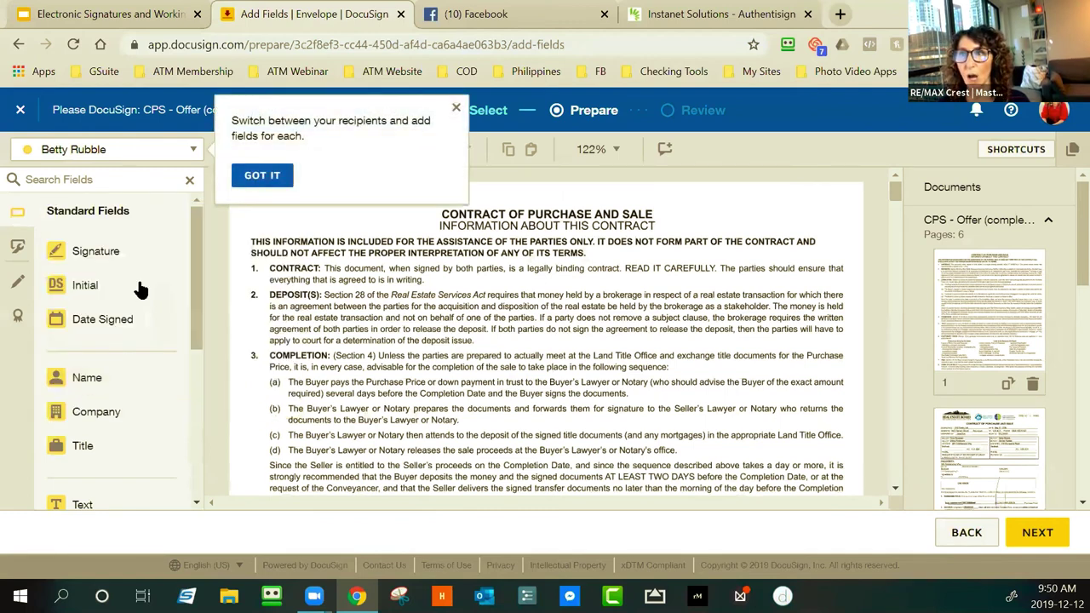
click(264, 176)
scroll(378, 298, down, 3)
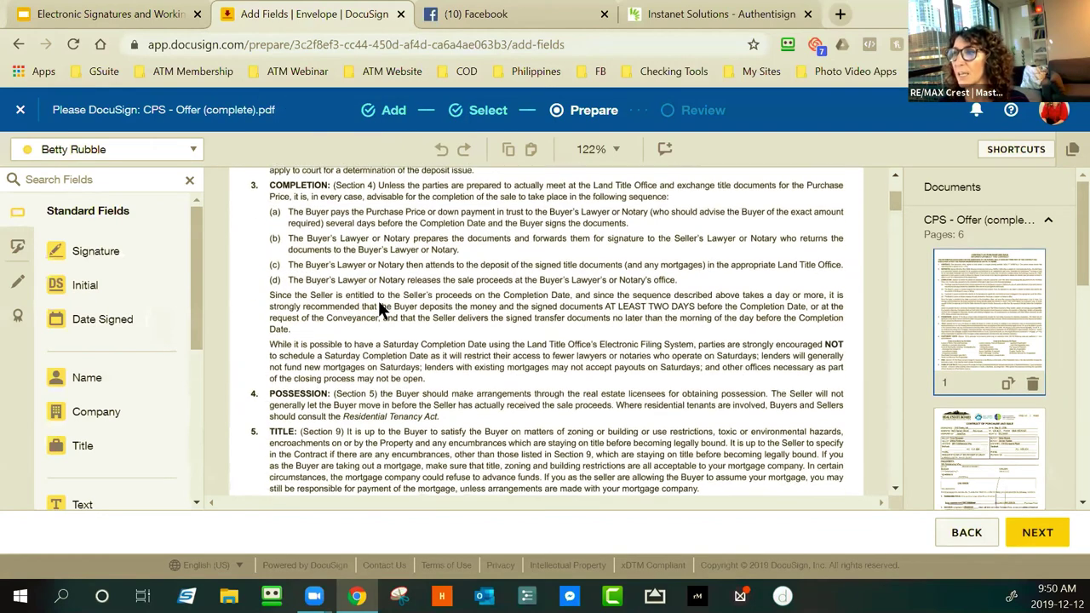
scroll(378, 301, down, 12)
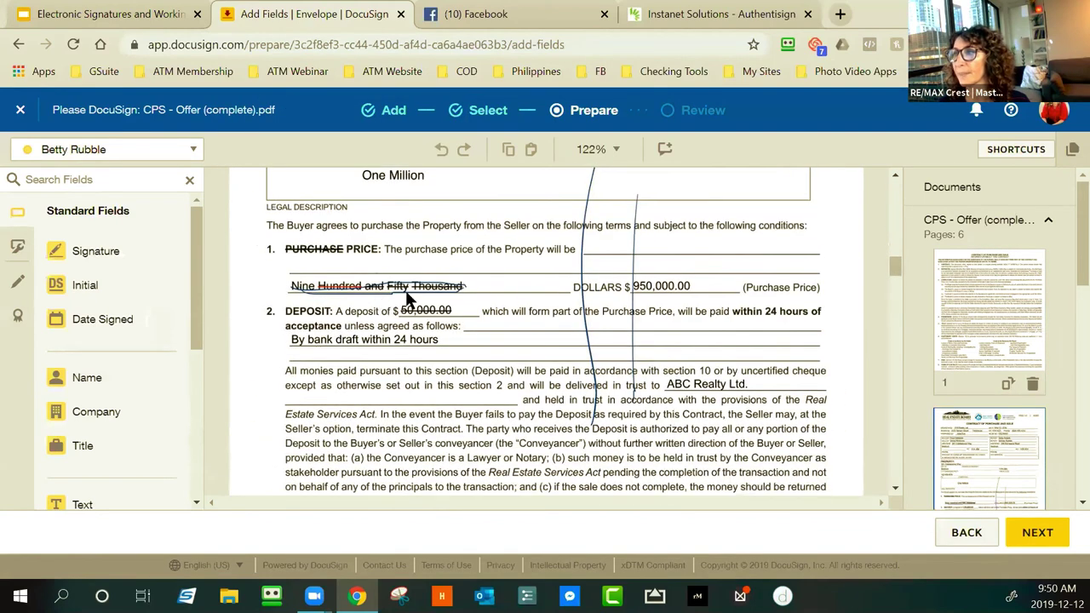
scroll(451, 341, up, 3)
scroll(435, 366, down, 1)
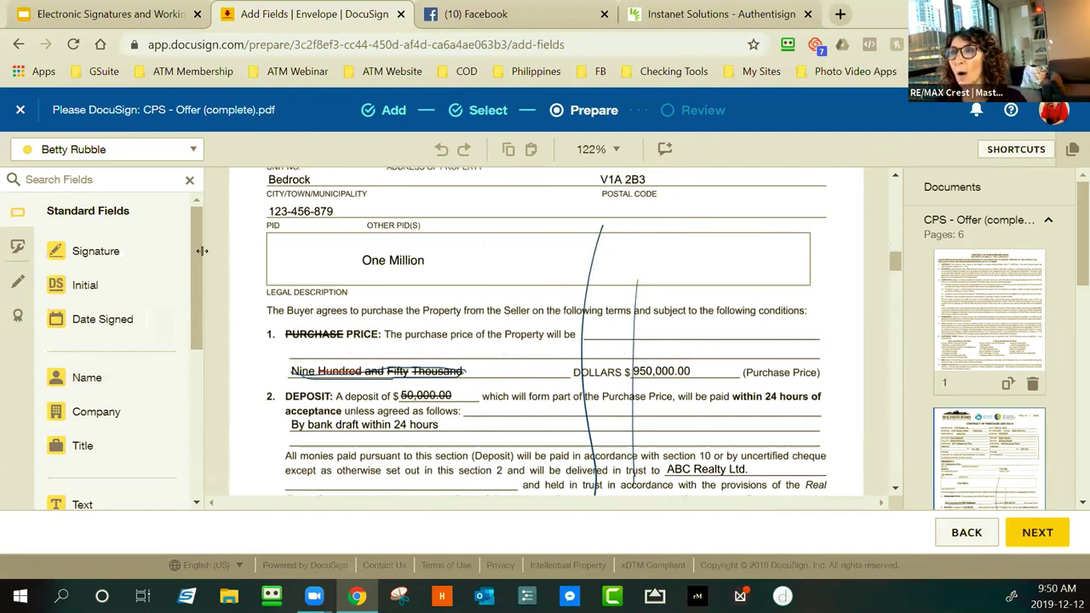
drag(77, 291, 469, 351)
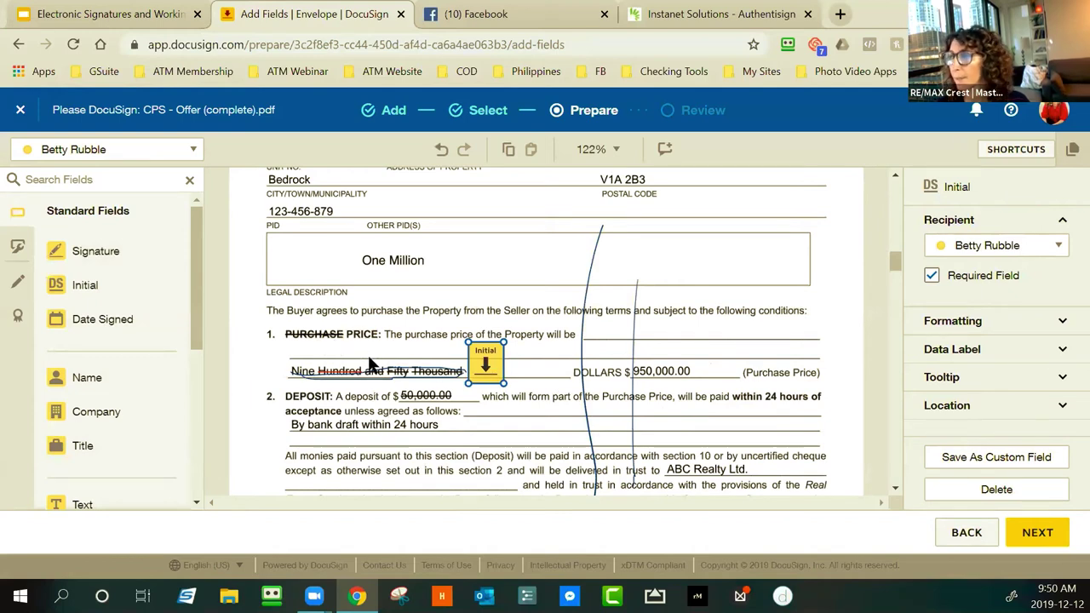
Add a text field reading 'One Million' above the struck-out price
scroll(231, 405, down, 1)
drag(99, 489, 306, 264)
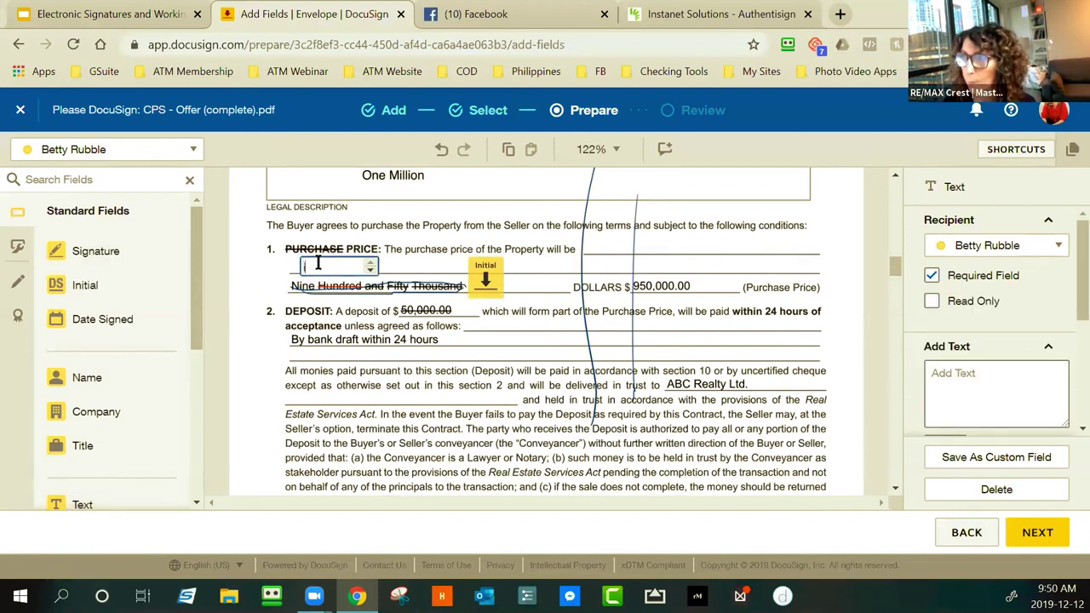
text(One Million)
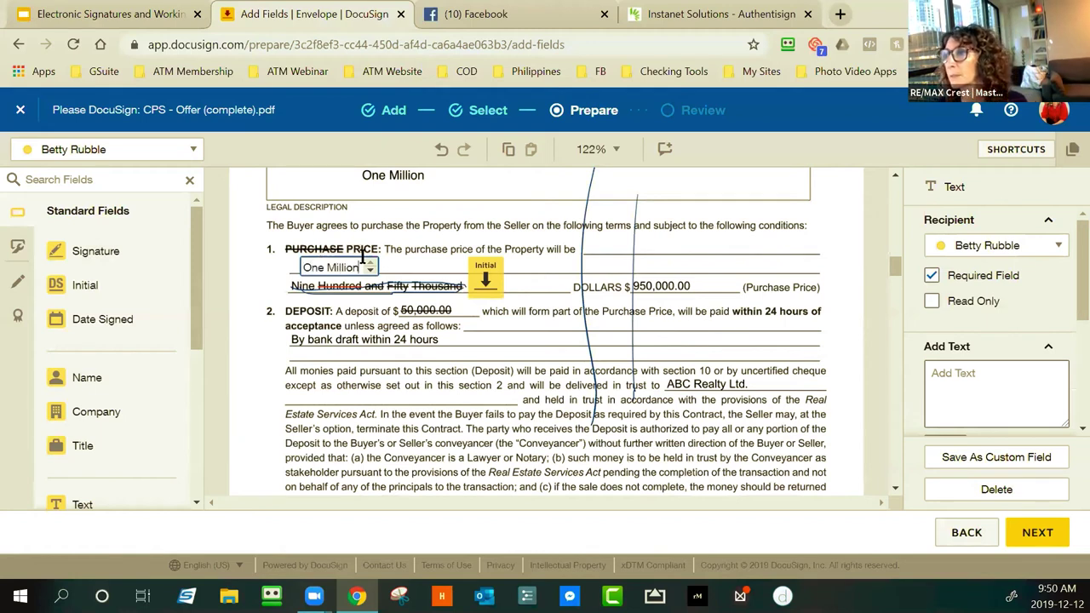
click(394, 258)
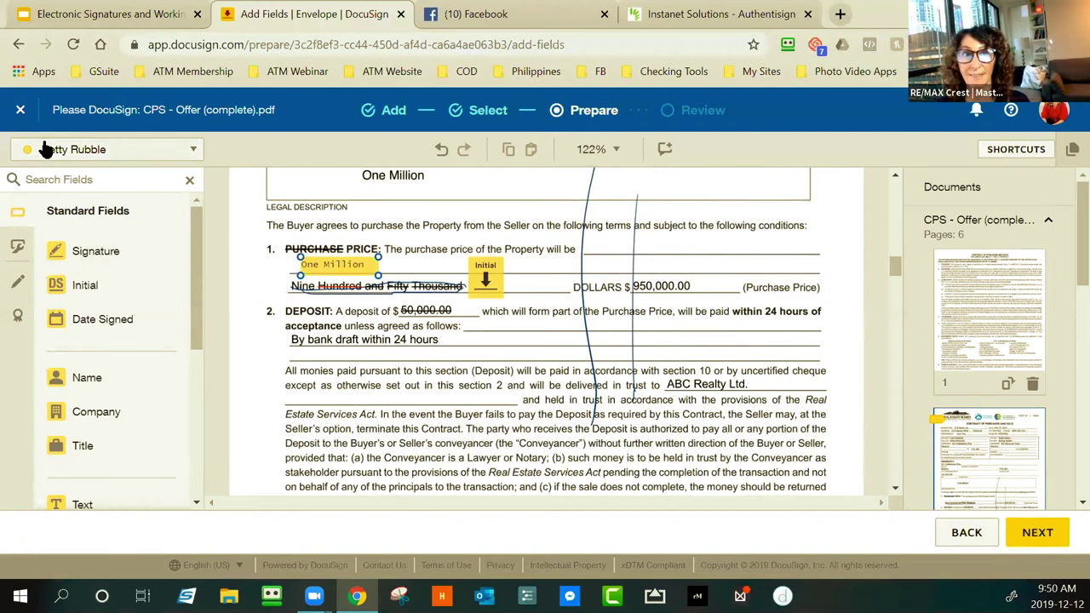
Draw a red line striking through 'By bank draft within 24 hours' in the deposit terms
click(18, 286)
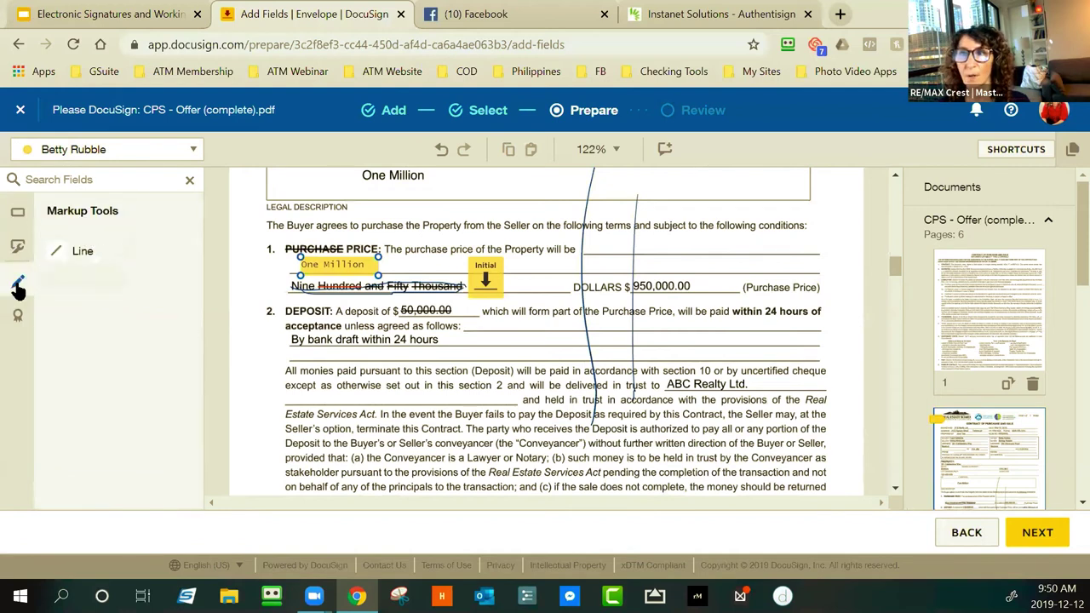
click(96, 253)
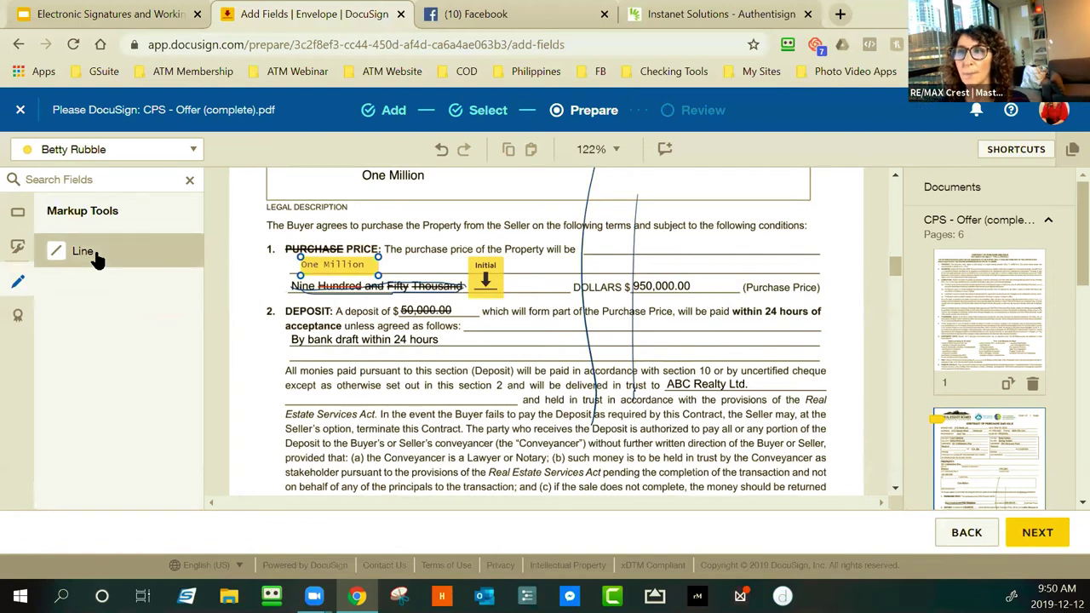
click(290, 339)
drag(289, 339, 453, 338)
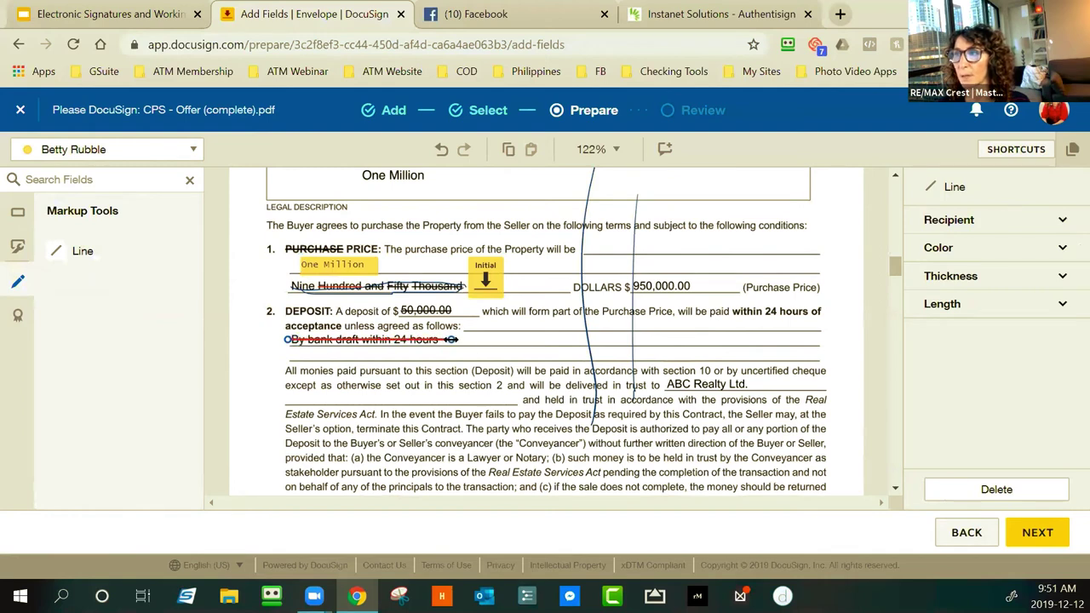
click(473, 334)
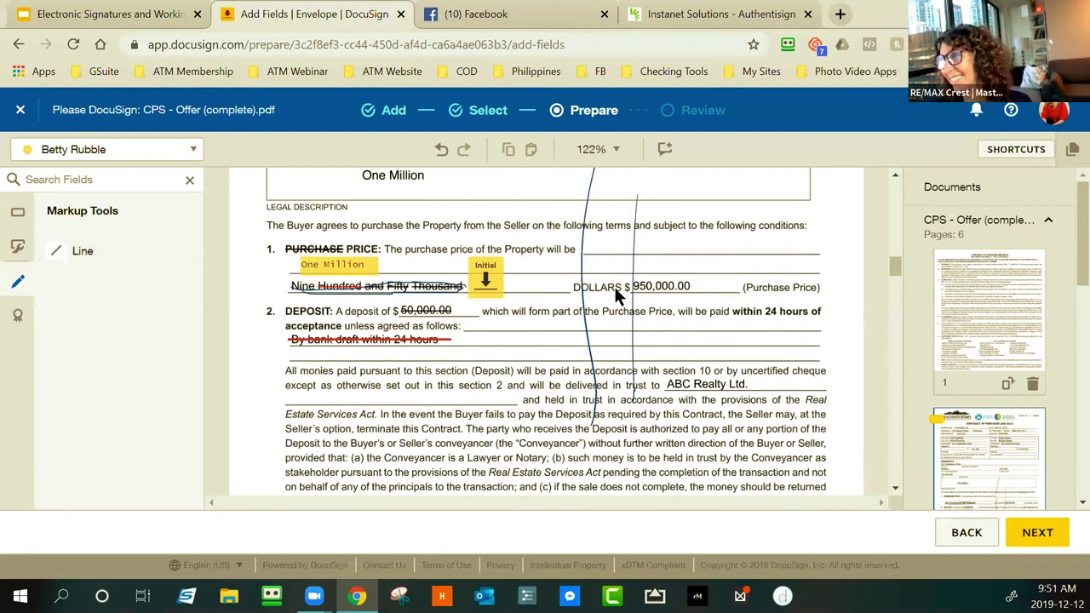
Draw and adjust a second line striking through the 950,000.00 amount
click(83, 254)
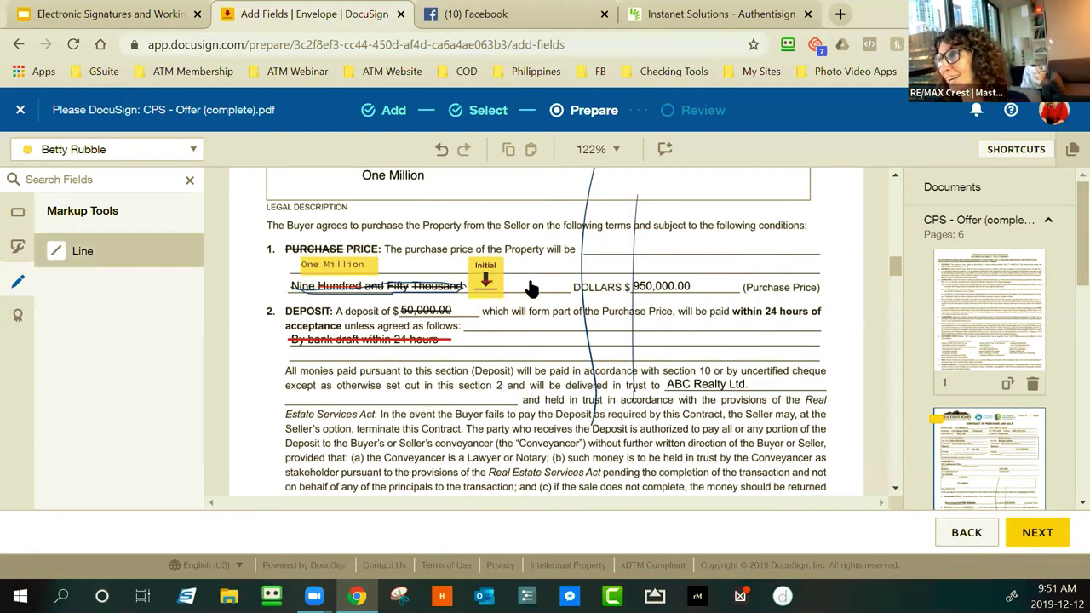
drag(634, 287, 696, 286)
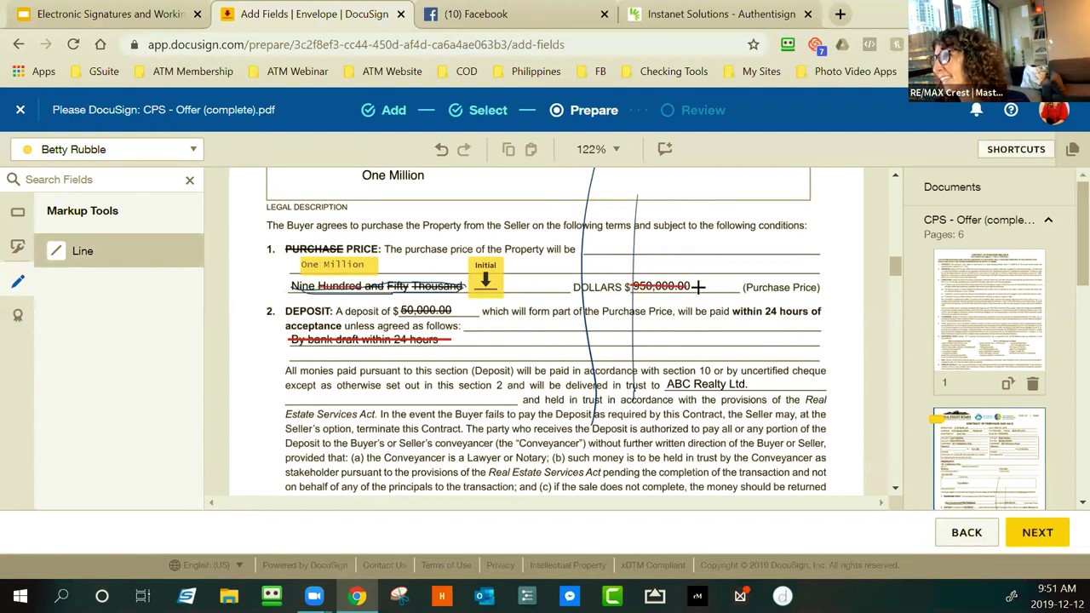
click(568, 332)
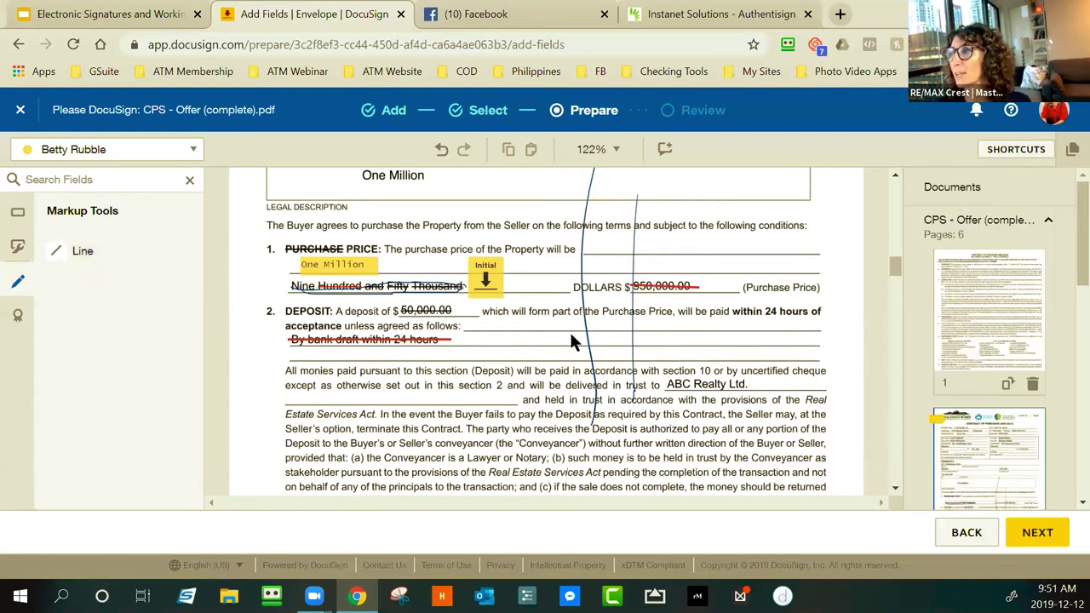
click(678, 287)
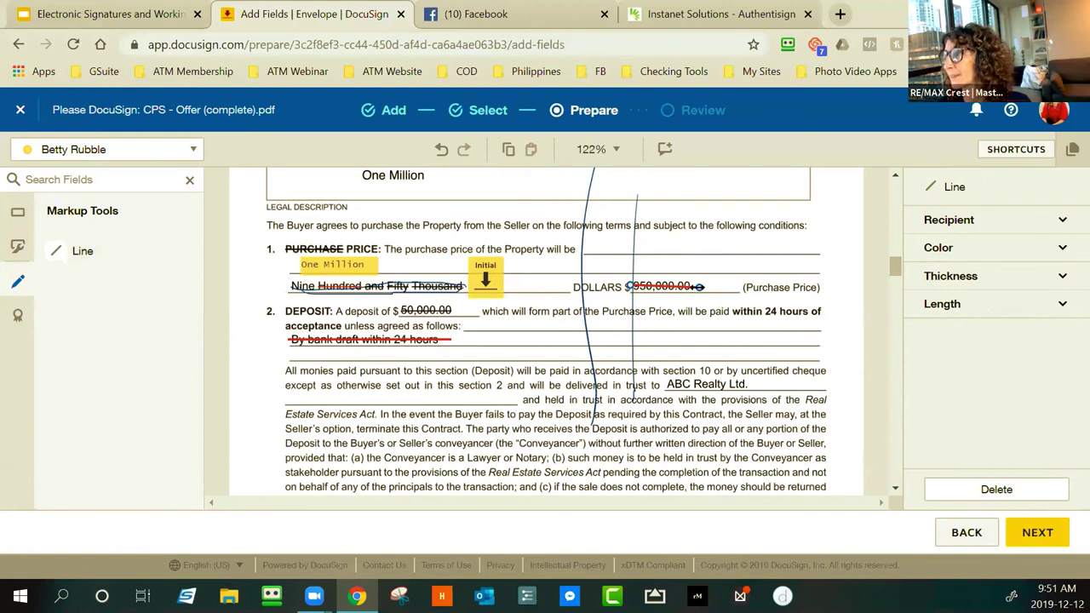
drag(696, 285, 699, 287)
click(680, 320)
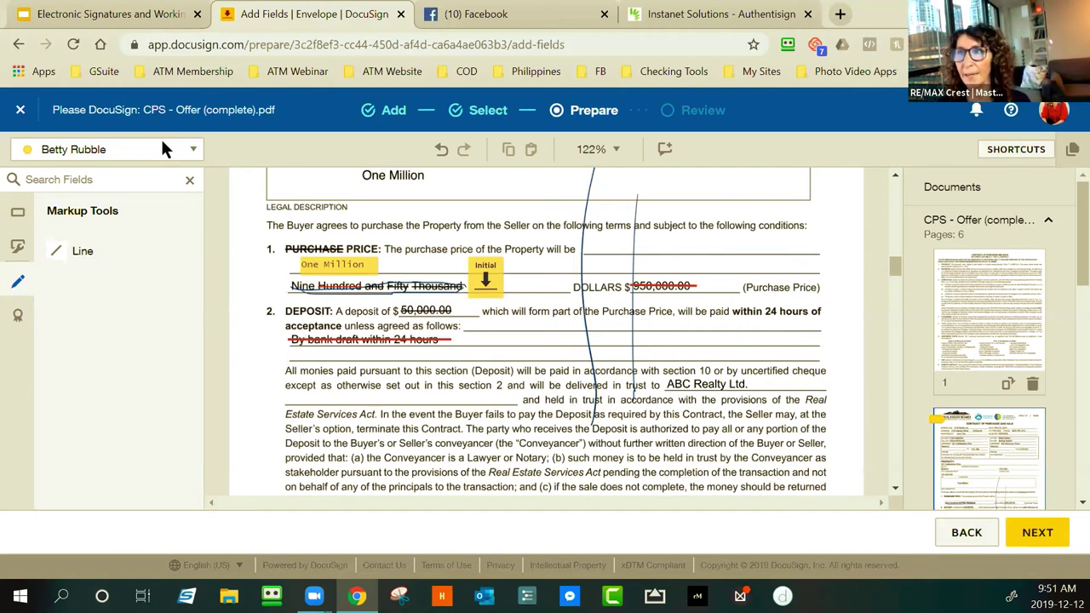
Place a first-signer Initial field beside the struck 950,000.00 amount
click(21, 219)
drag(116, 294, 492, 292)
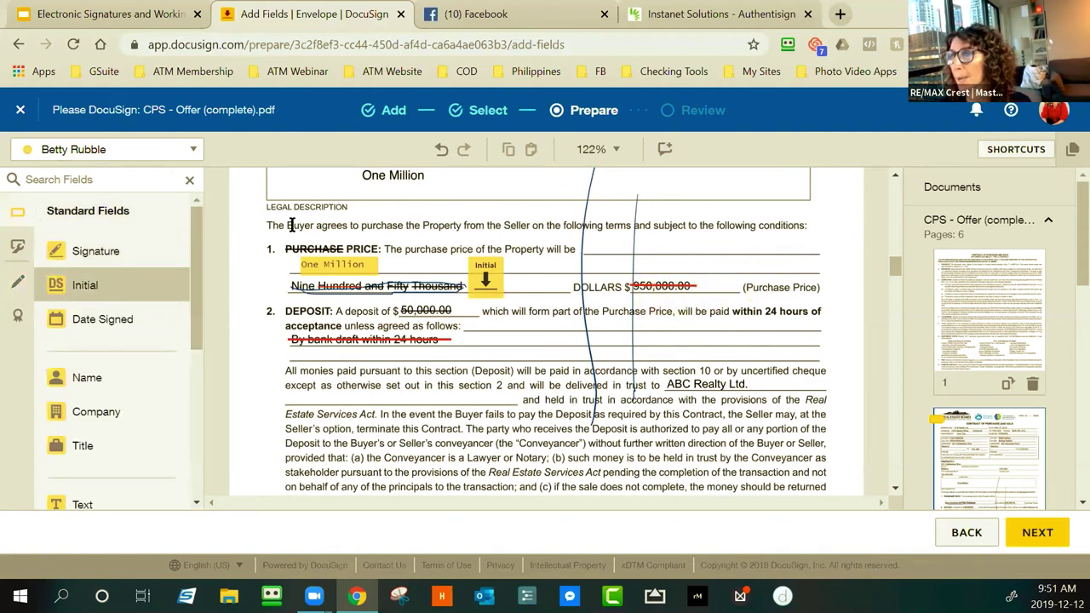
click(713, 271)
Switch to the second signer and place their Initials beside both price corrections
click(173, 151)
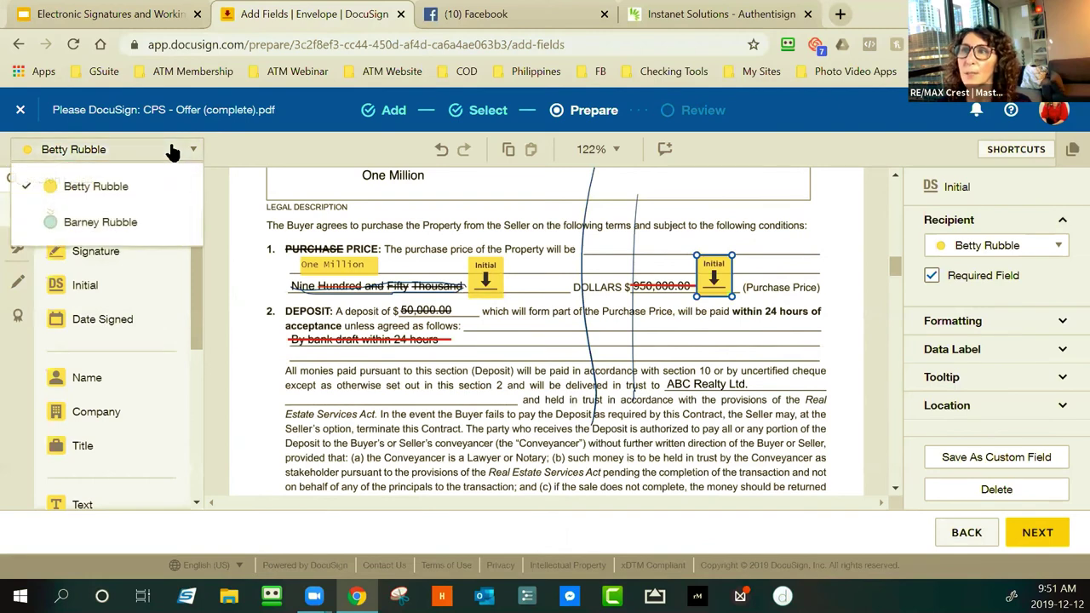
click(89, 223)
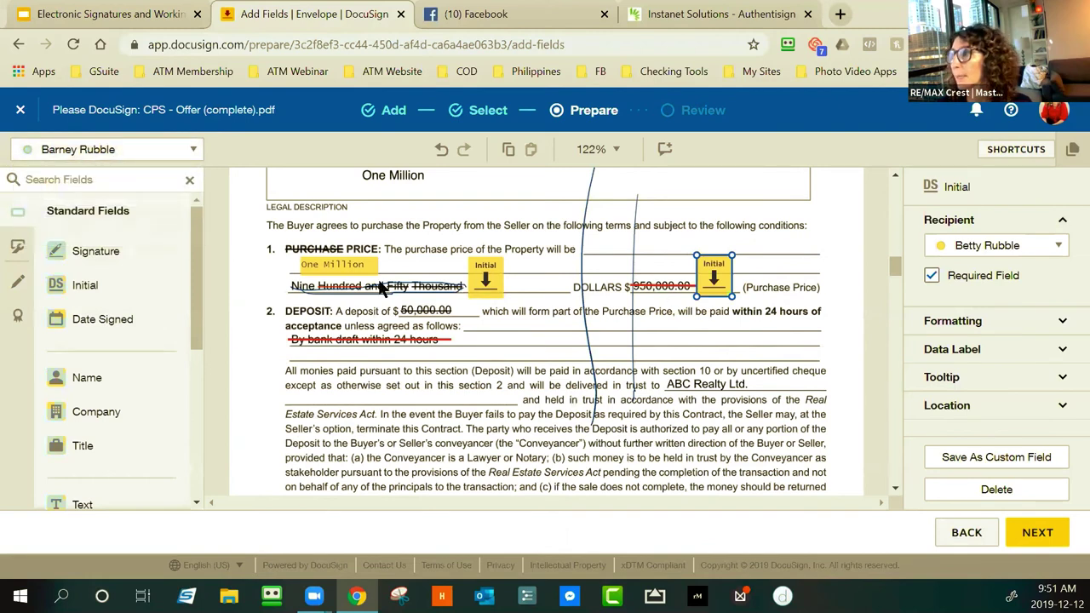
click(92, 285)
click(515, 267)
click(72, 292)
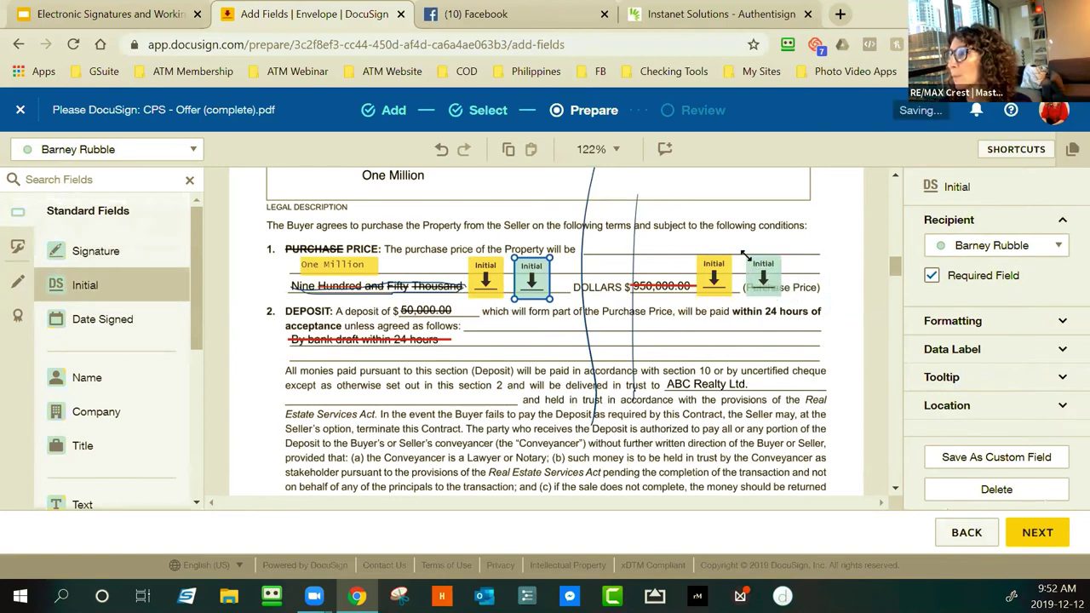
click(747, 264)
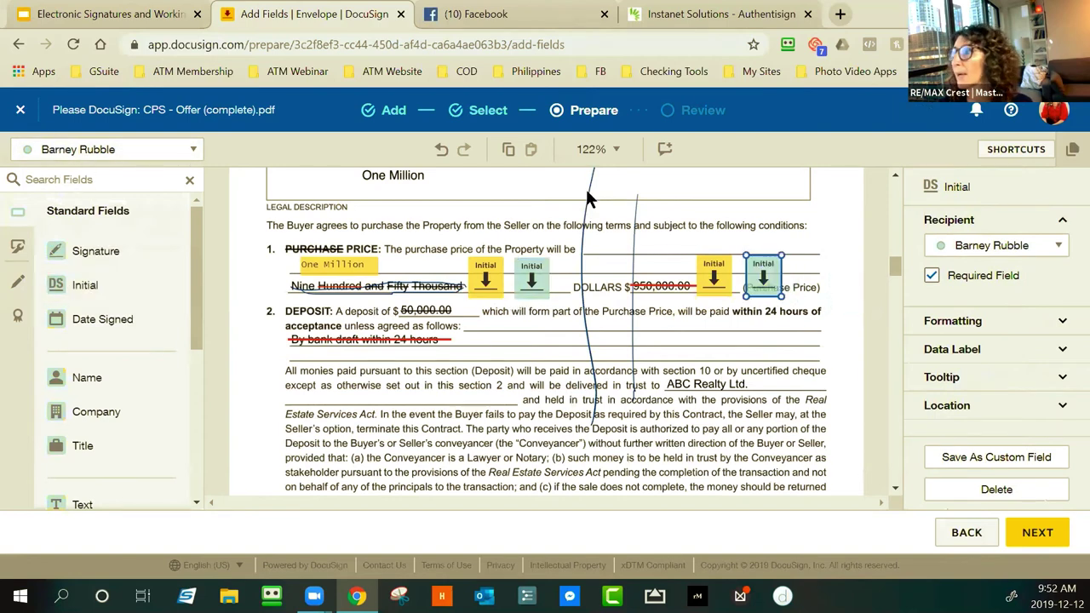
click(964, 532)
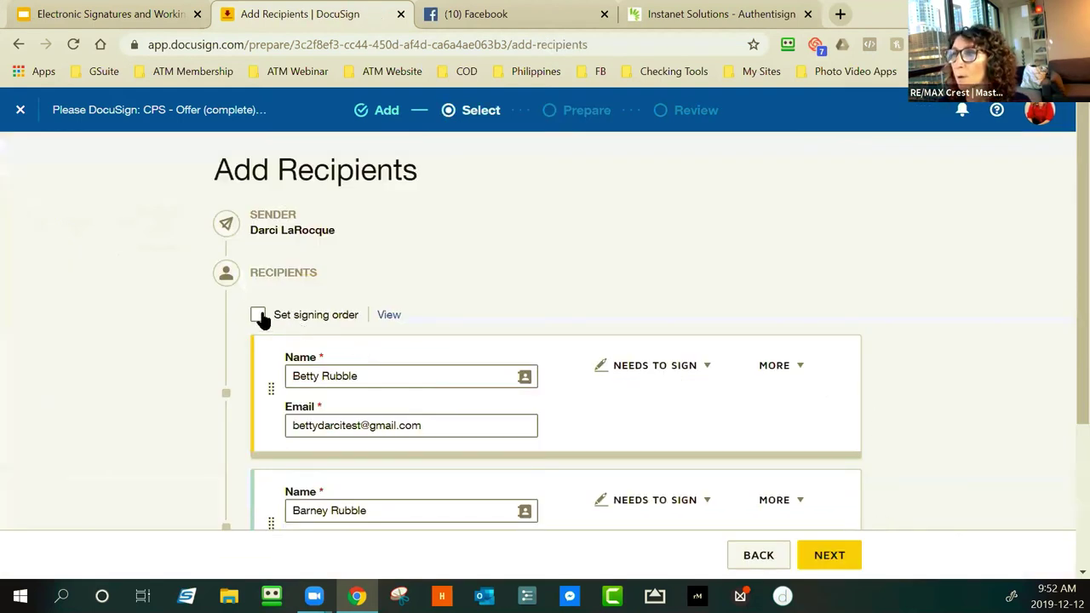
scroll(277, 322, down, 2)
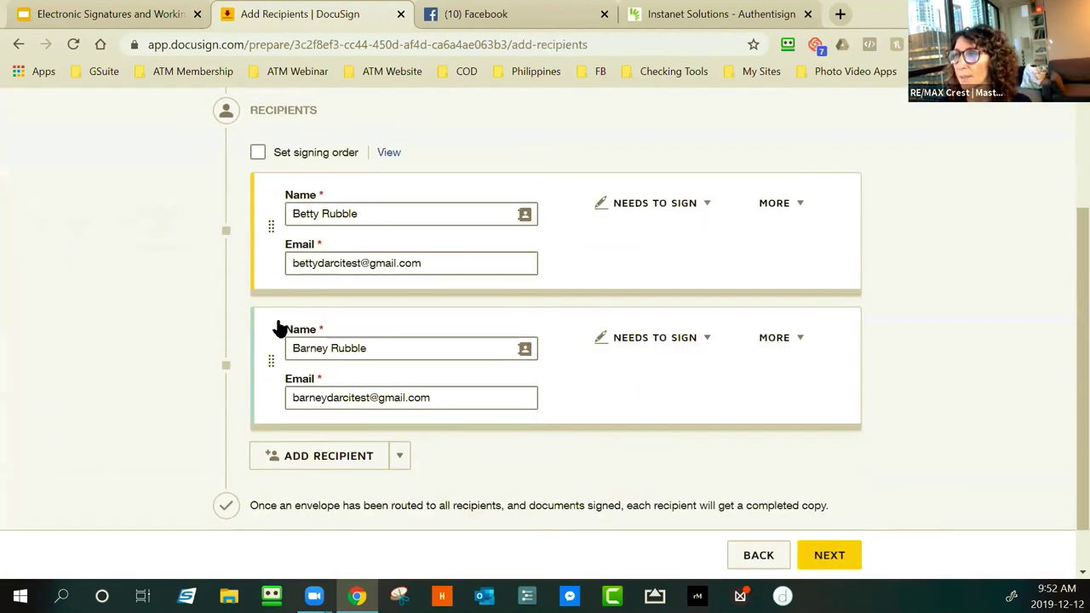
scroll(340, 313, up, 2)
scroll(446, 310, down, 2)
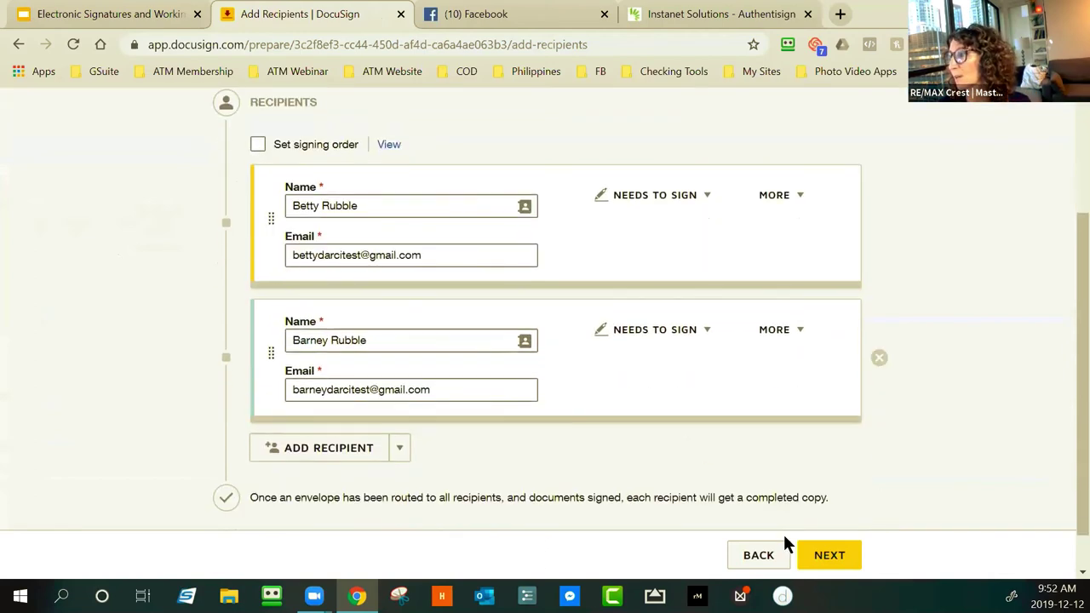
click(829, 555)
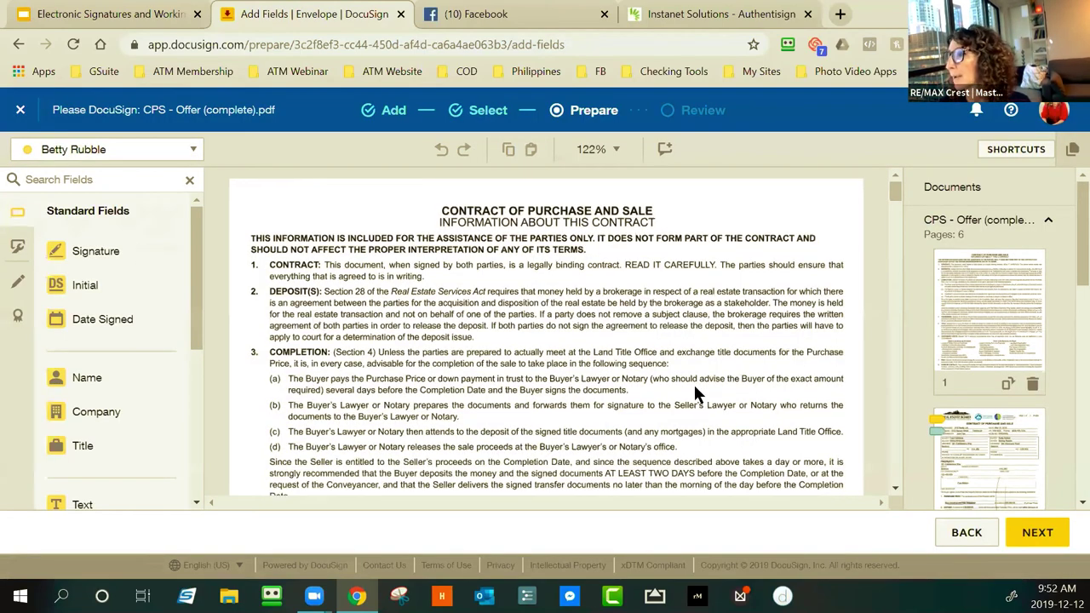
scroll(693, 383, down, 15)
scroll(662, 389, down, 4)
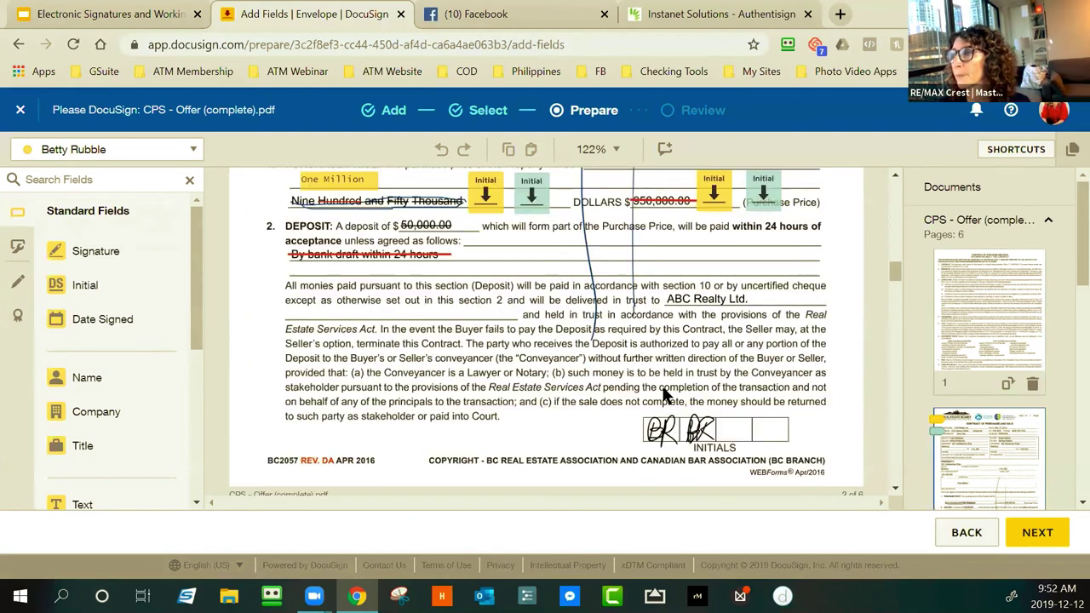
scroll(587, 309, up, 1)
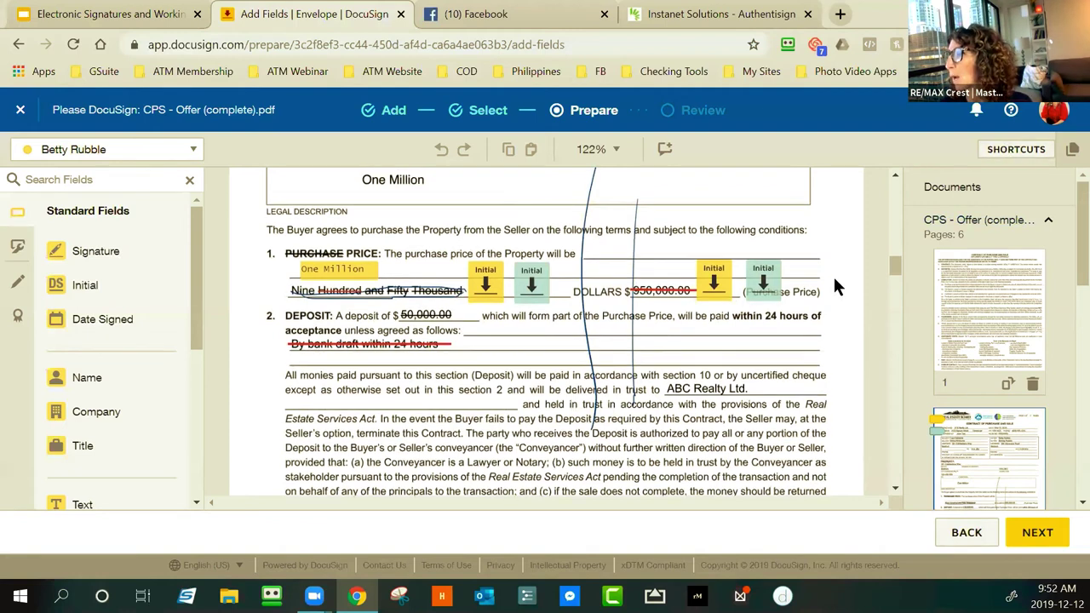
scroll(832, 275, up, 1)
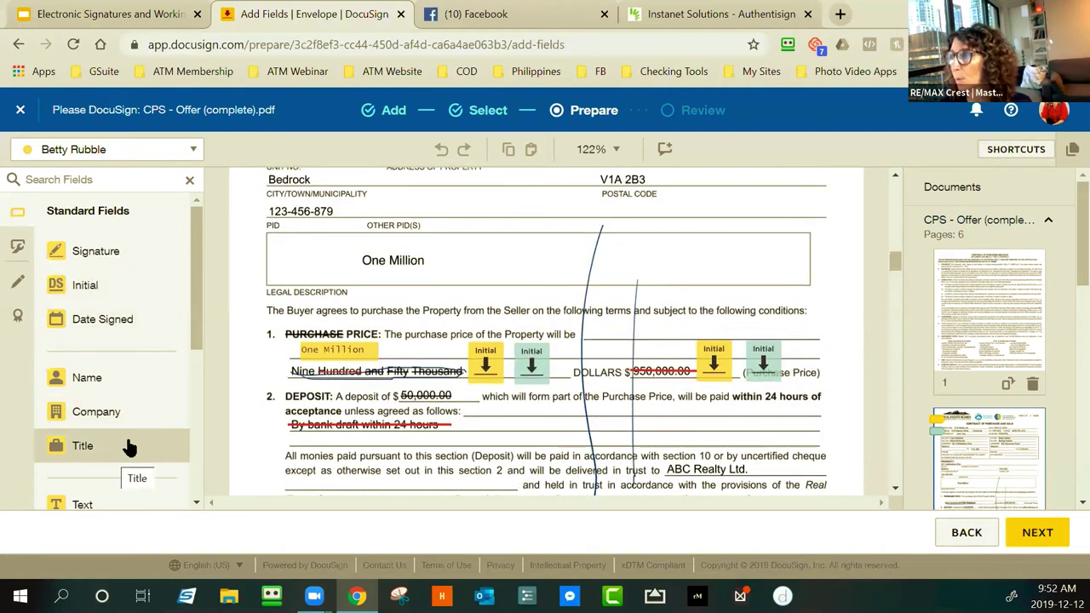
Add a 30,000 text field above the struck deposit amount and proceed to Review and Send
drag(92, 504, 406, 387)
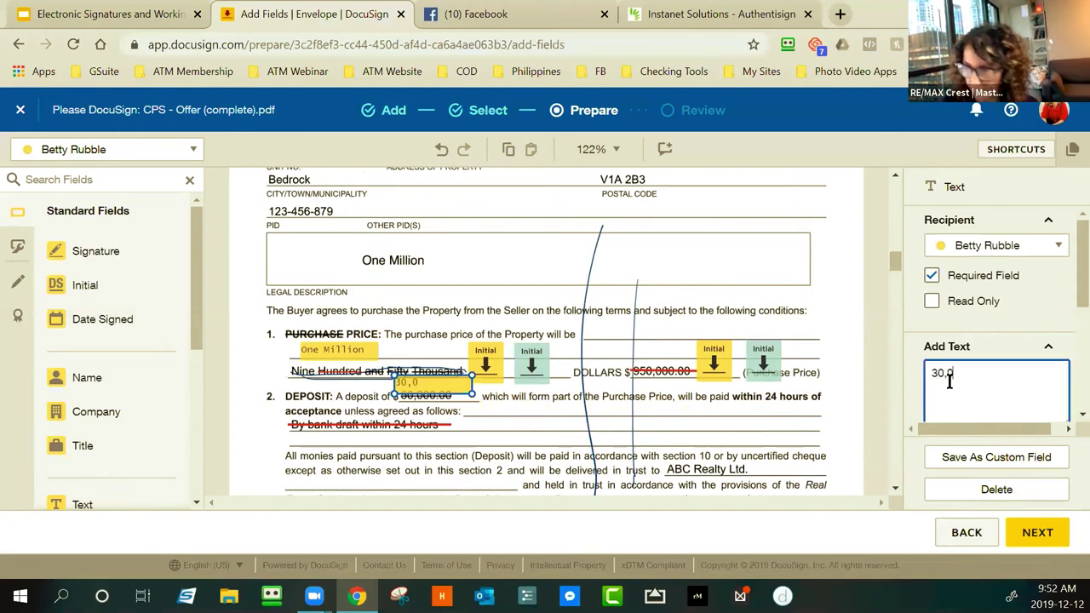
click(834, 405)
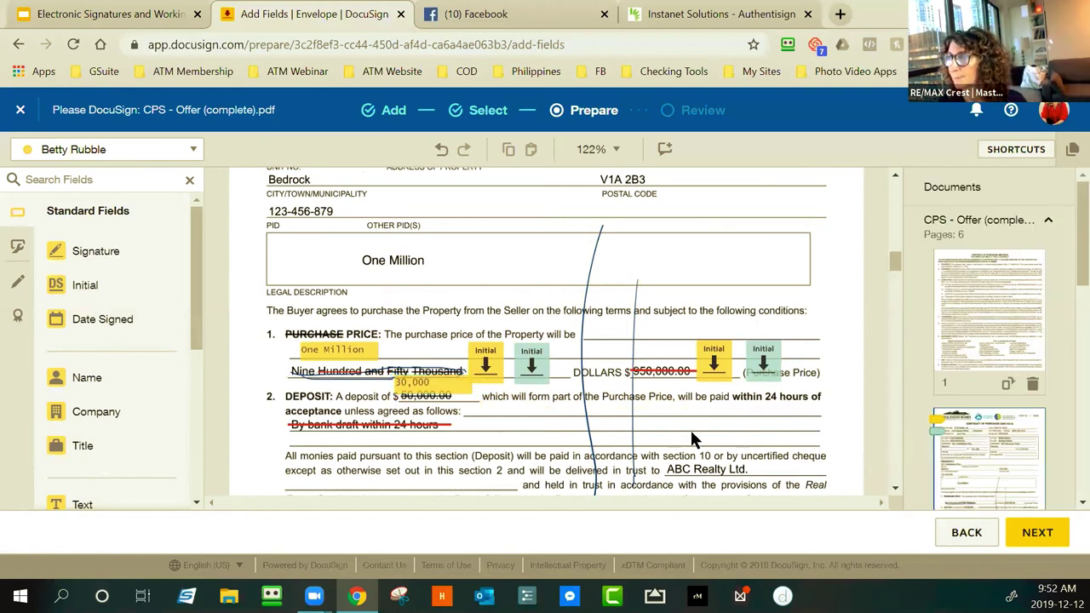
click(1032, 533)
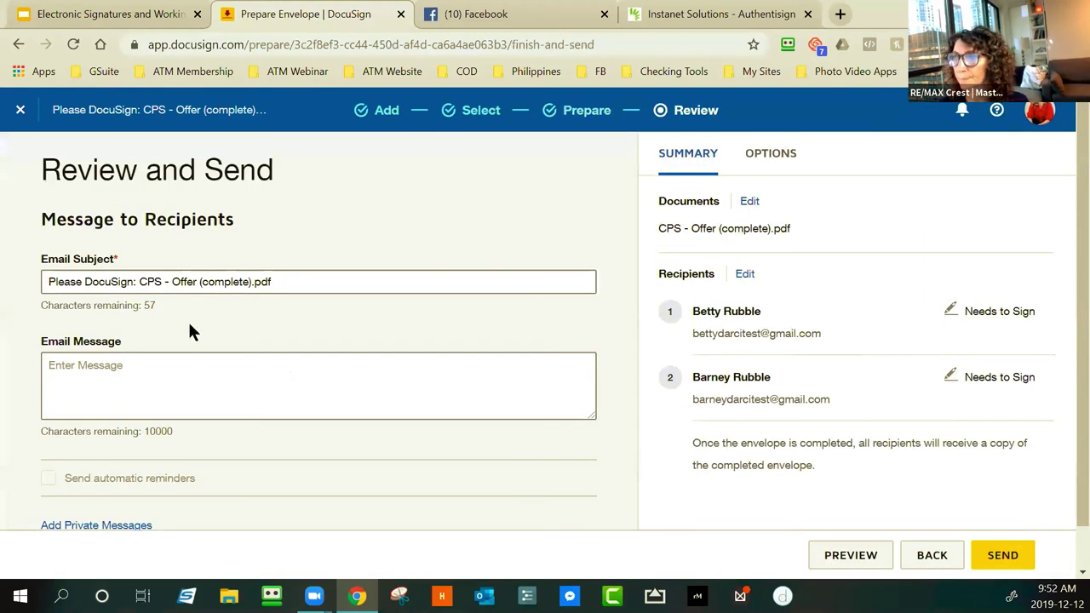
Replace the e-mail subject with a custom test title, send the envelope, and open a new tab
triple_click(146, 279)
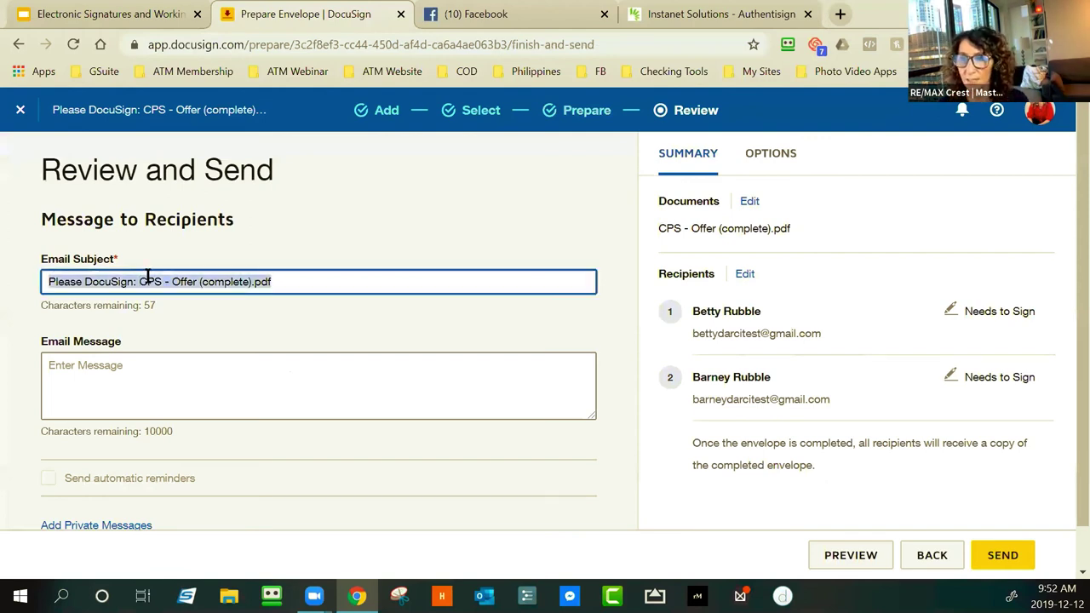
text(Darci Test)
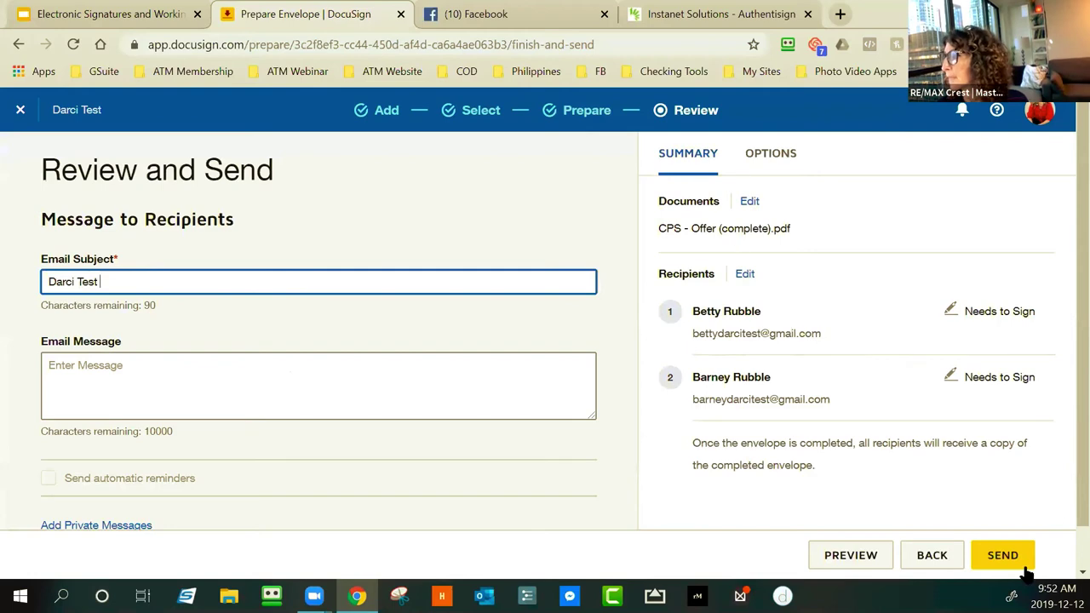
click(1005, 569)
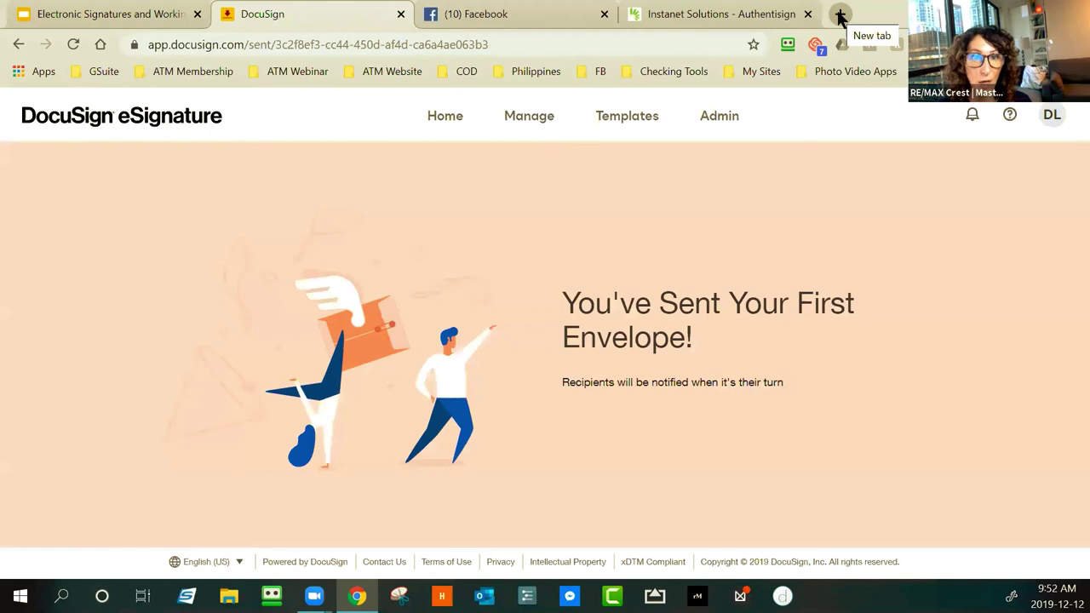
click(840, 16)
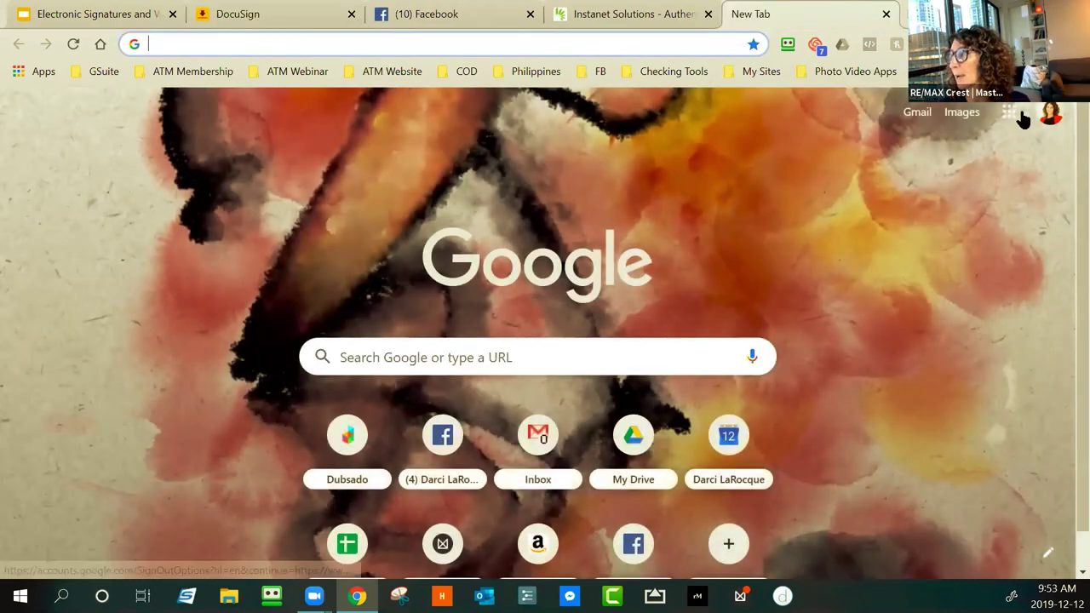
Sign in to the recipient's test Google account with the saved password
click(1050, 111)
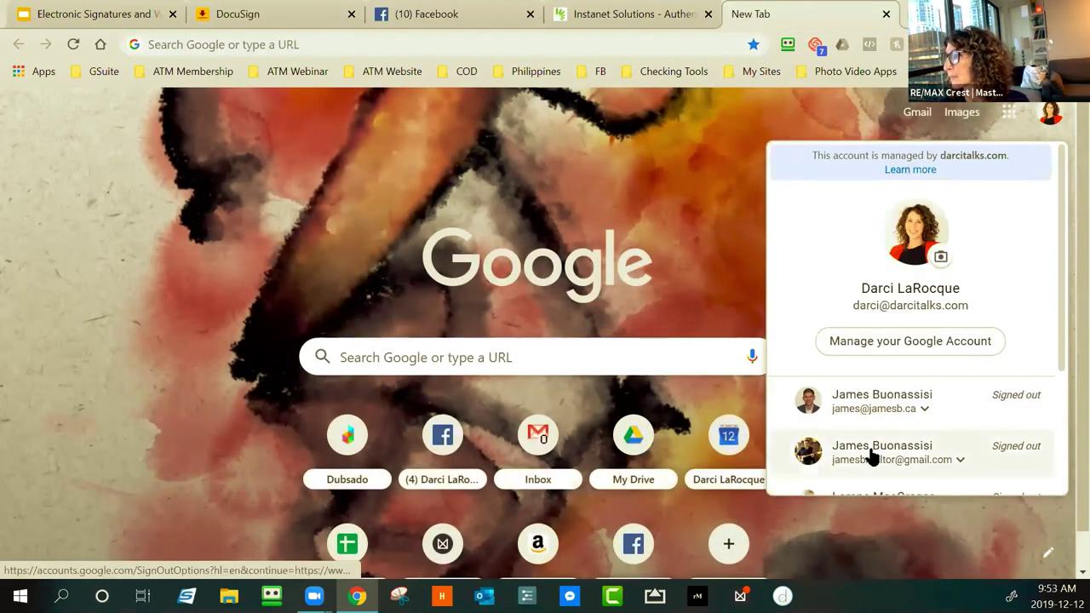
scroll(871, 458, down, 3)
click(886, 370)
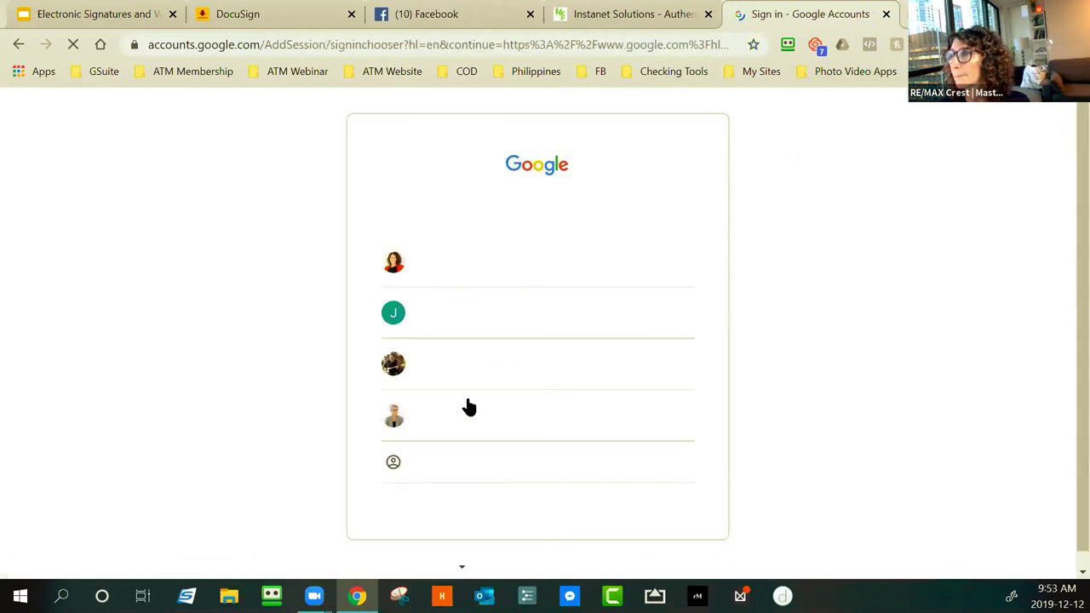
click(460, 464)
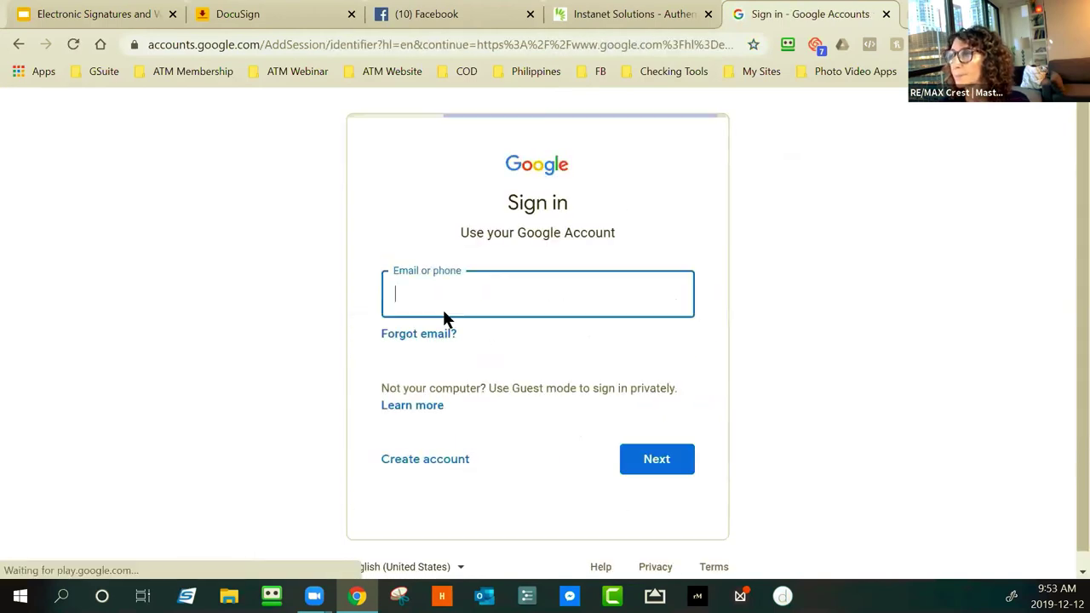
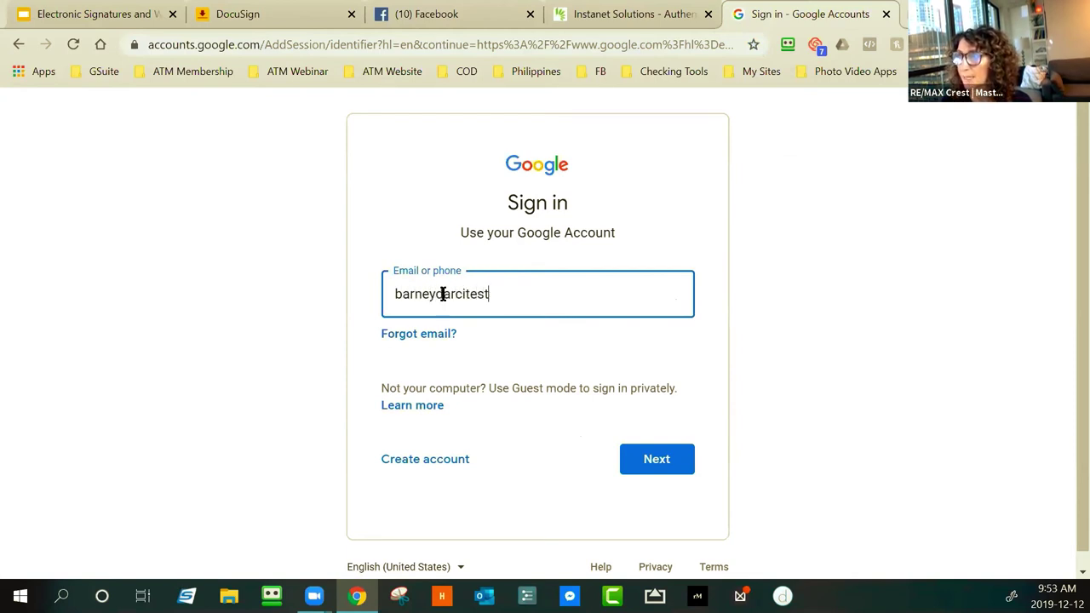
key(Return)
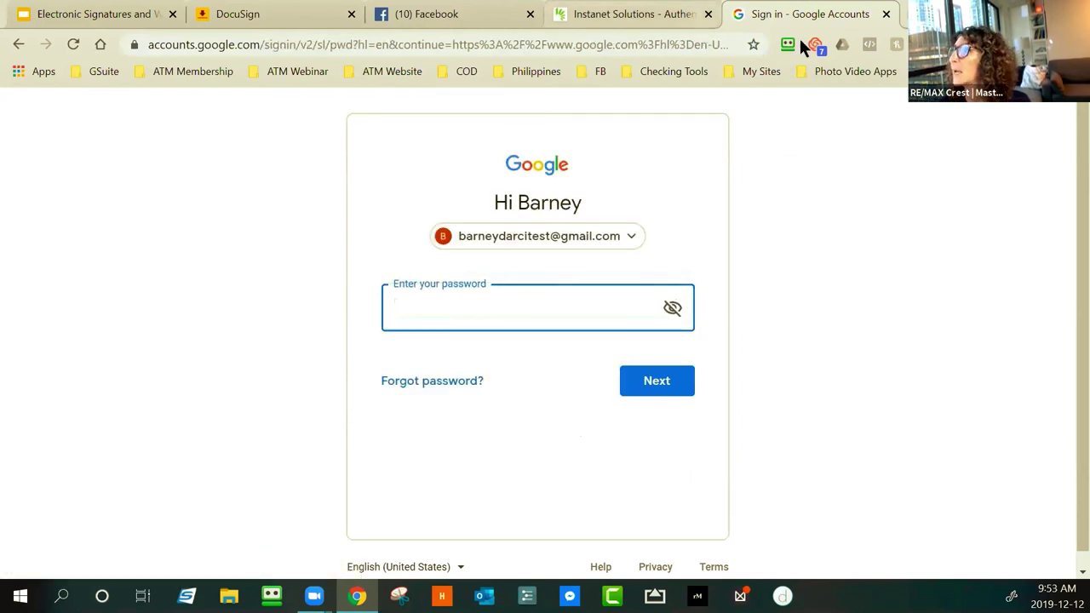
click(790, 43)
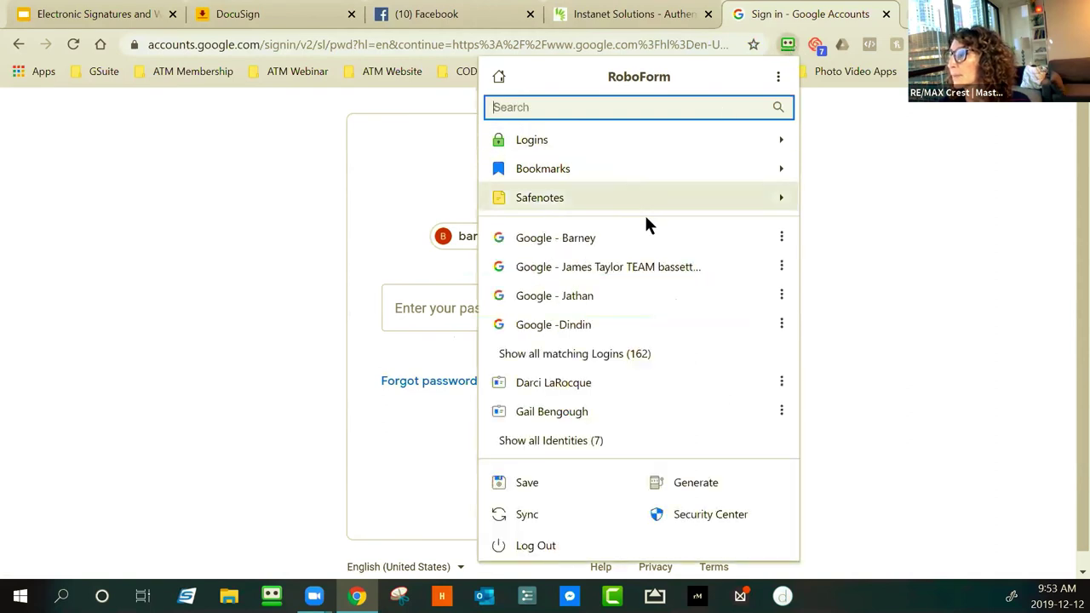
click(553, 238)
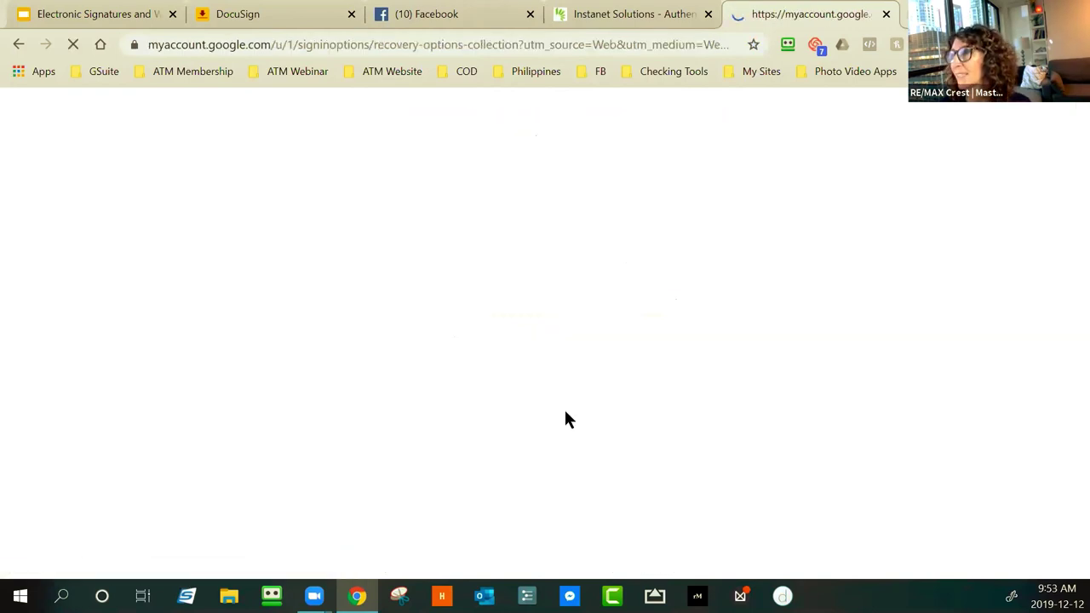
Update recovery options, skipping the phone number and keeping the recovery e-mail
scroll(511, 425, down, 1)
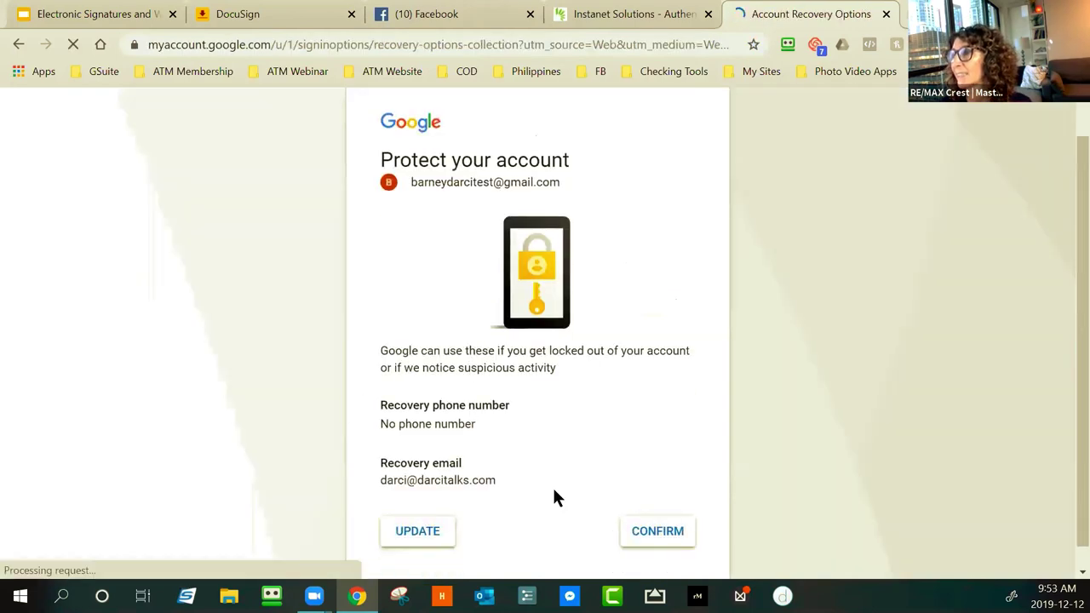
click(424, 508)
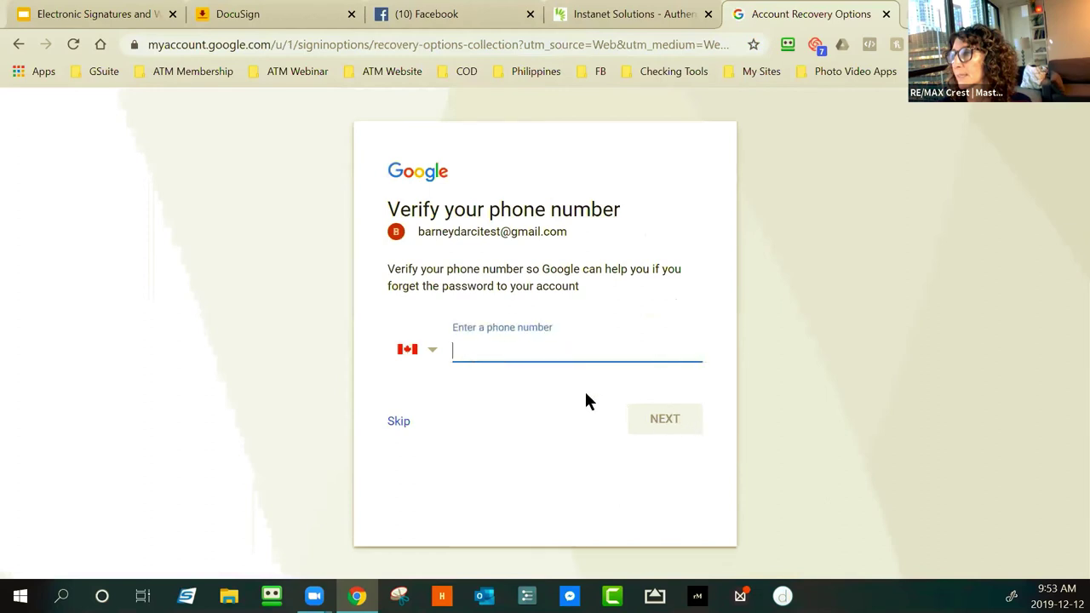
click(400, 421)
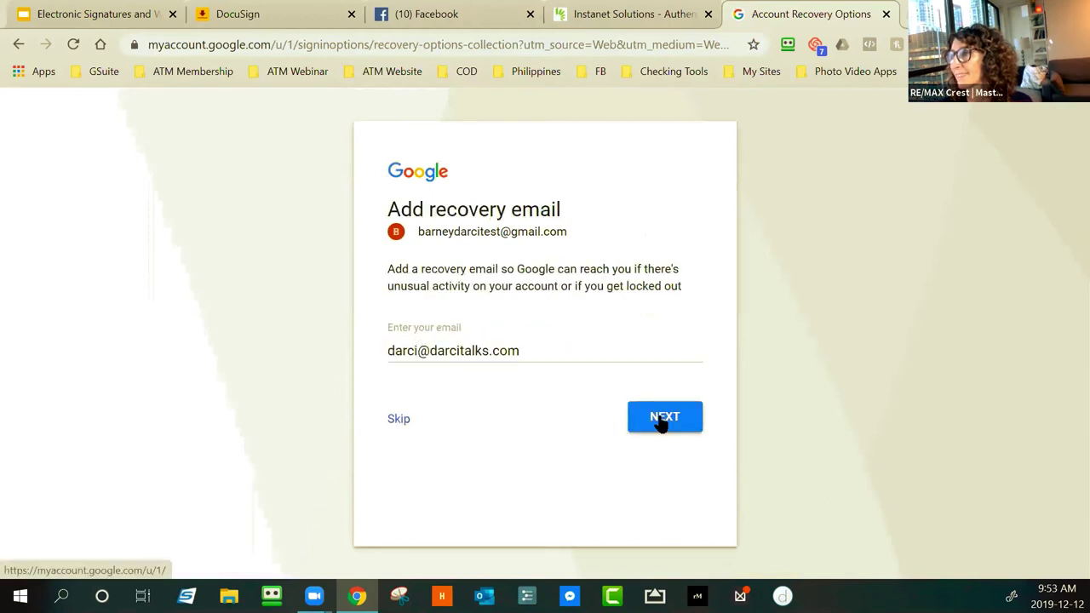
click(679, 500)
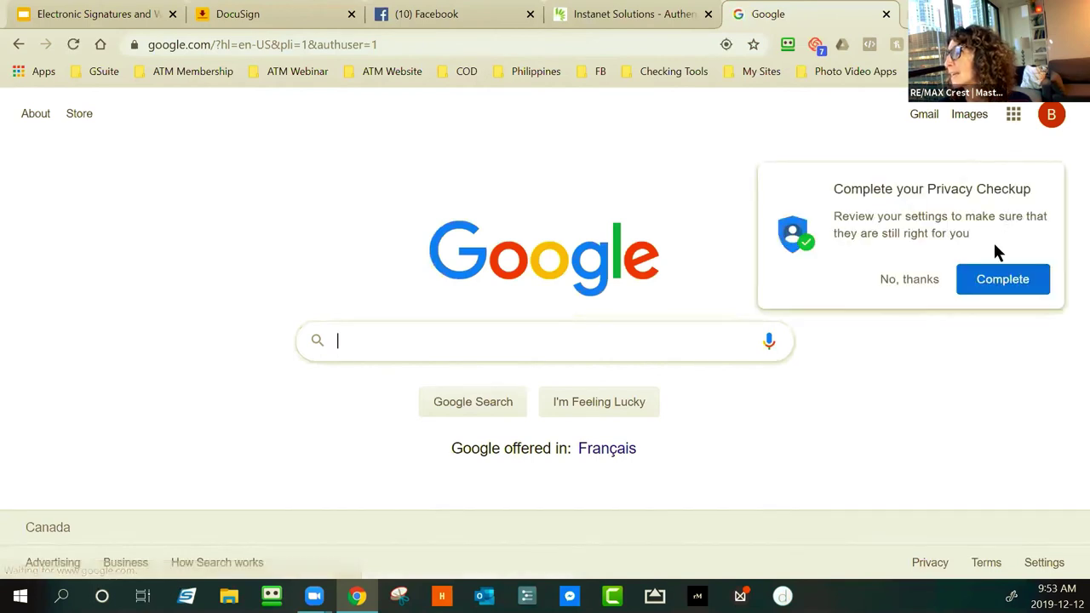
Dismiss the privacy checkup and open the test account's Gmail inbox
click(911, 279)
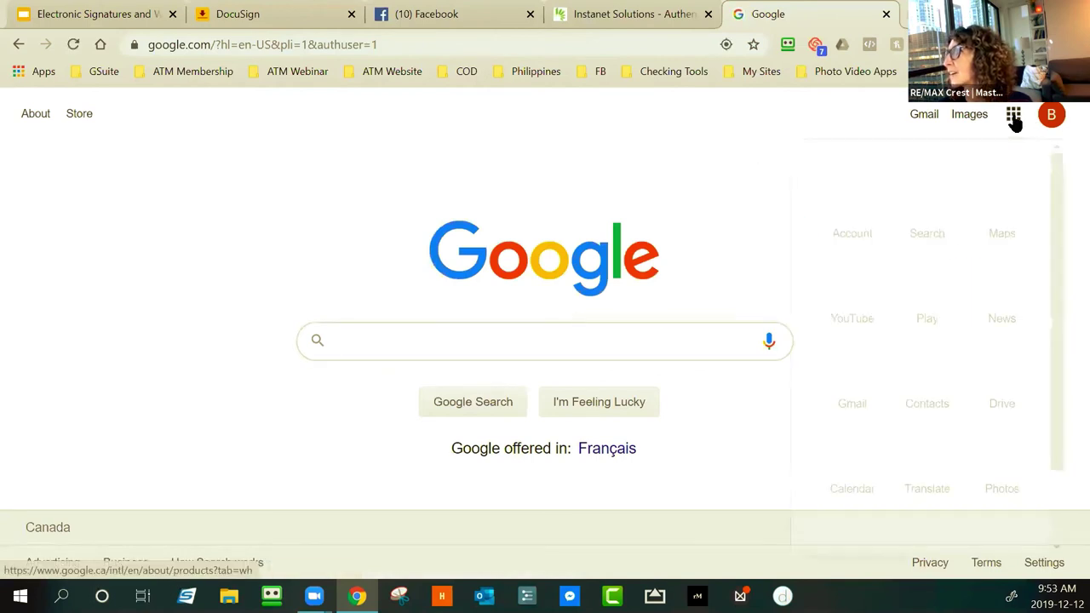
click(1013, 118)
click(836, 377)
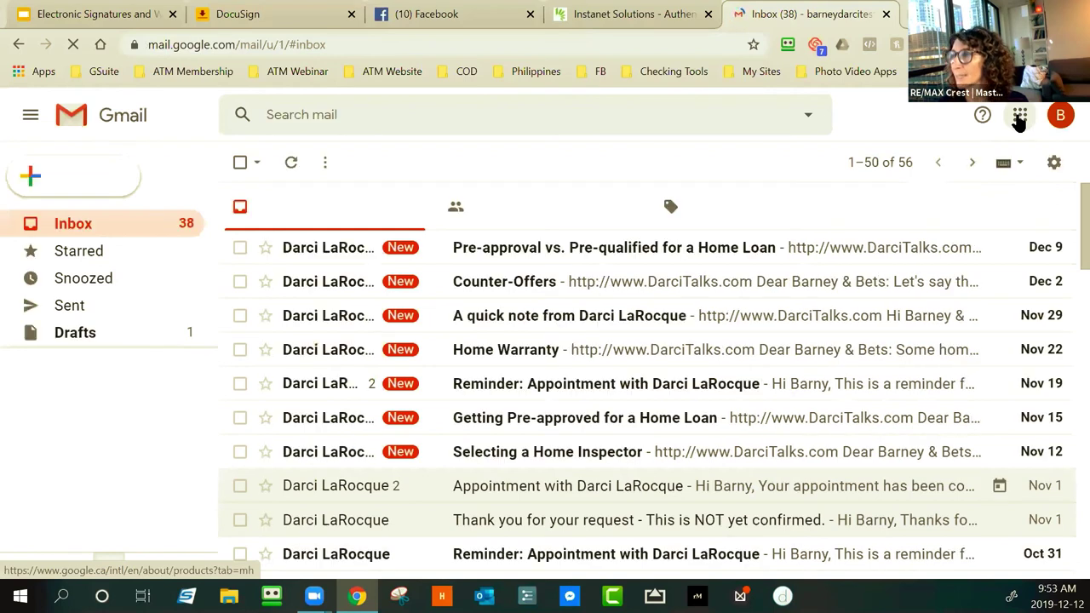
Reorder the Google apps panel so Gmail, Contacts and Drive fill the first row
click(1019, 117)
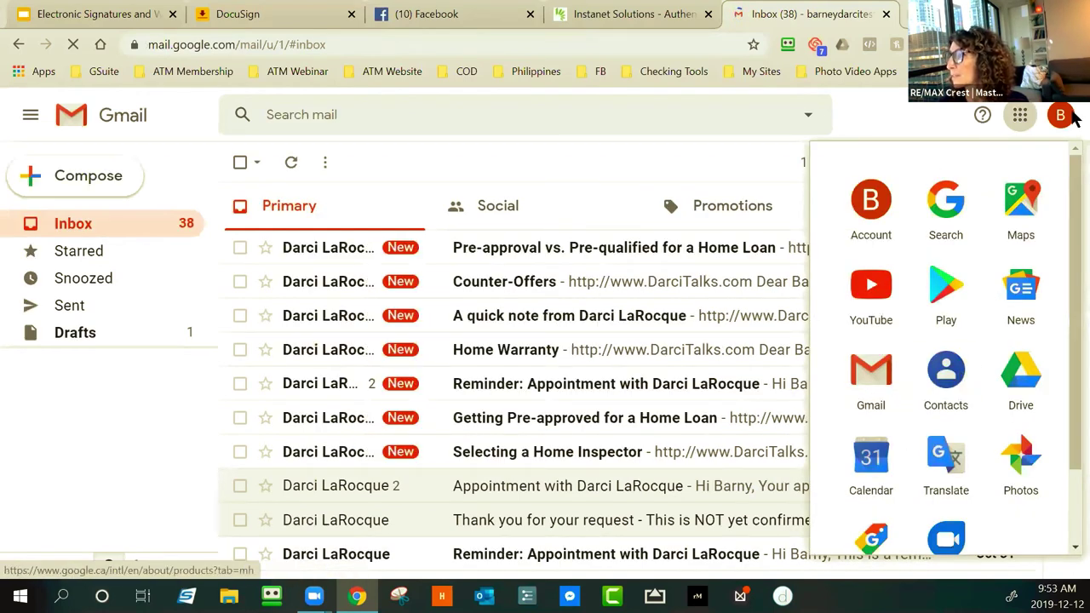
drag(872, 368, 855, 204)
drag(939, 404, 941, 209)
drag(1020, 375, 1018, 201)
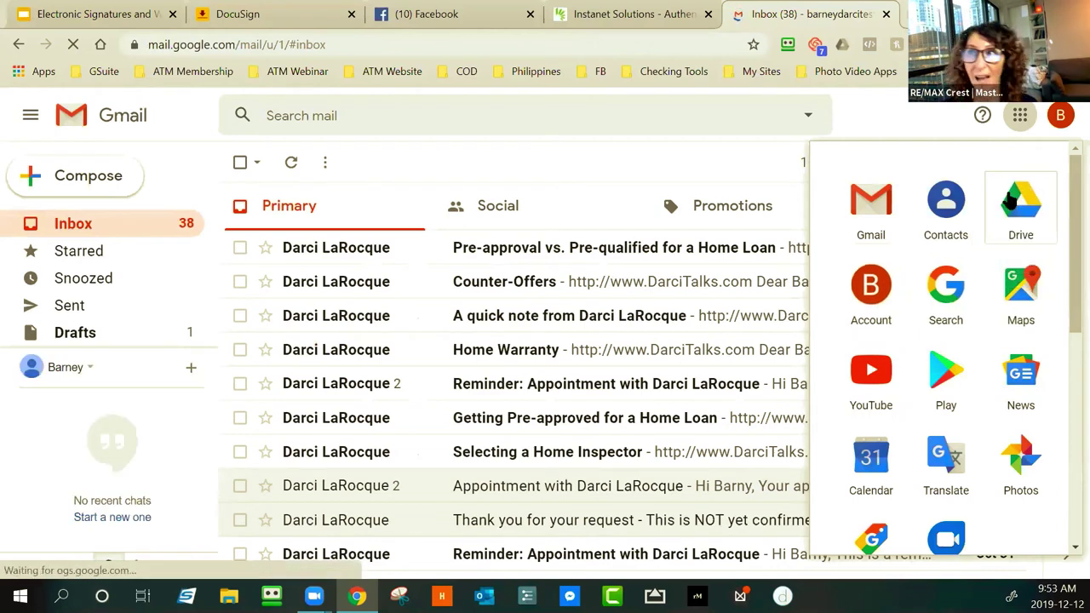
Look through the GSuite and Philippines bookmark folders, then close them
click(95, 71)
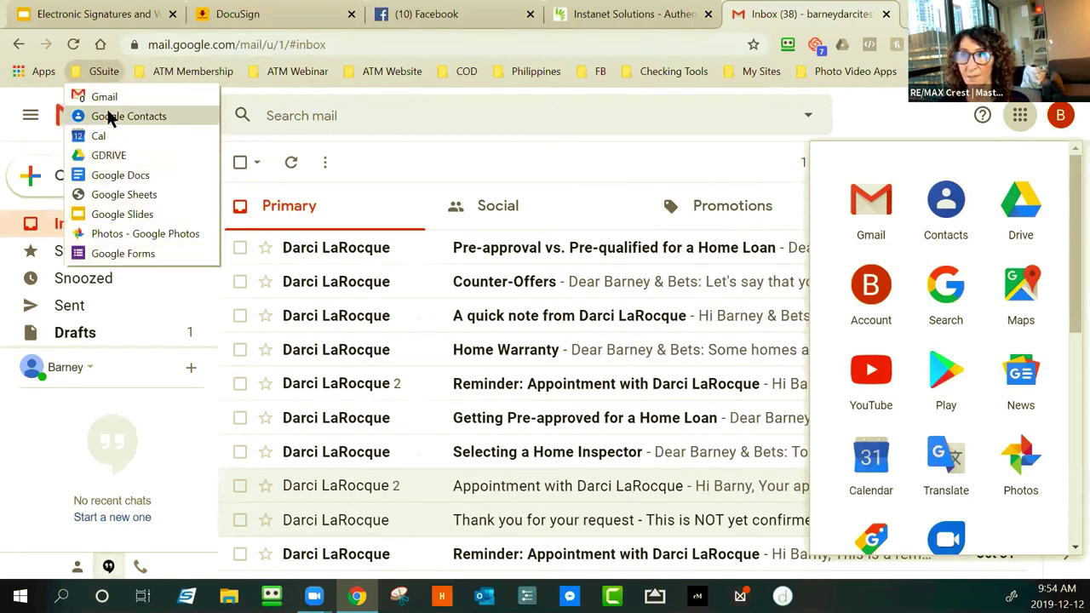
click(535, 71)
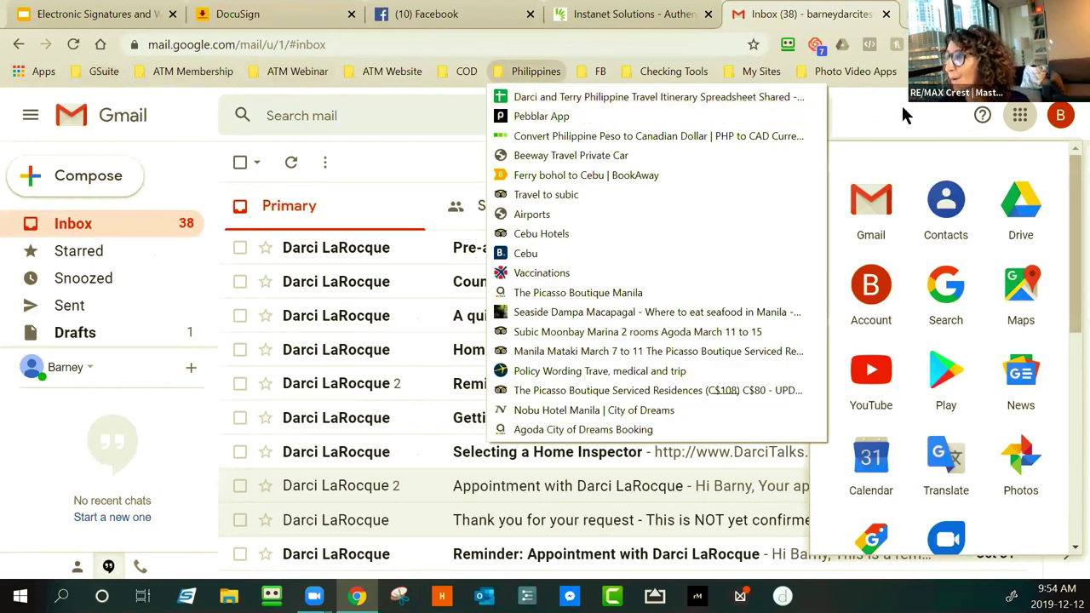
click(904, 115)
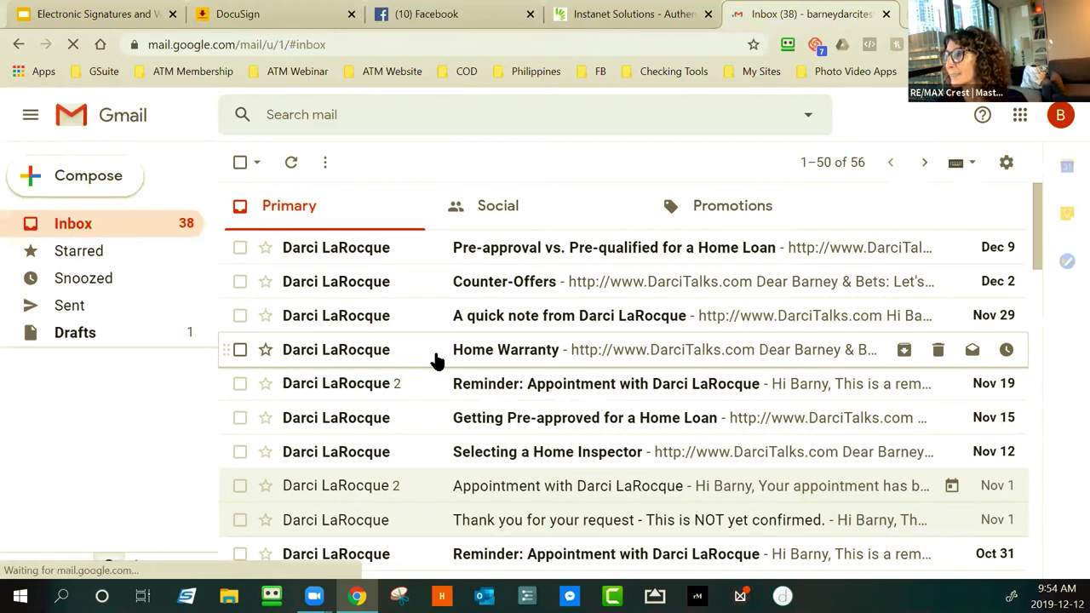
scroll(435, 361, down, 2)
scroll(418, 360, up, 2)
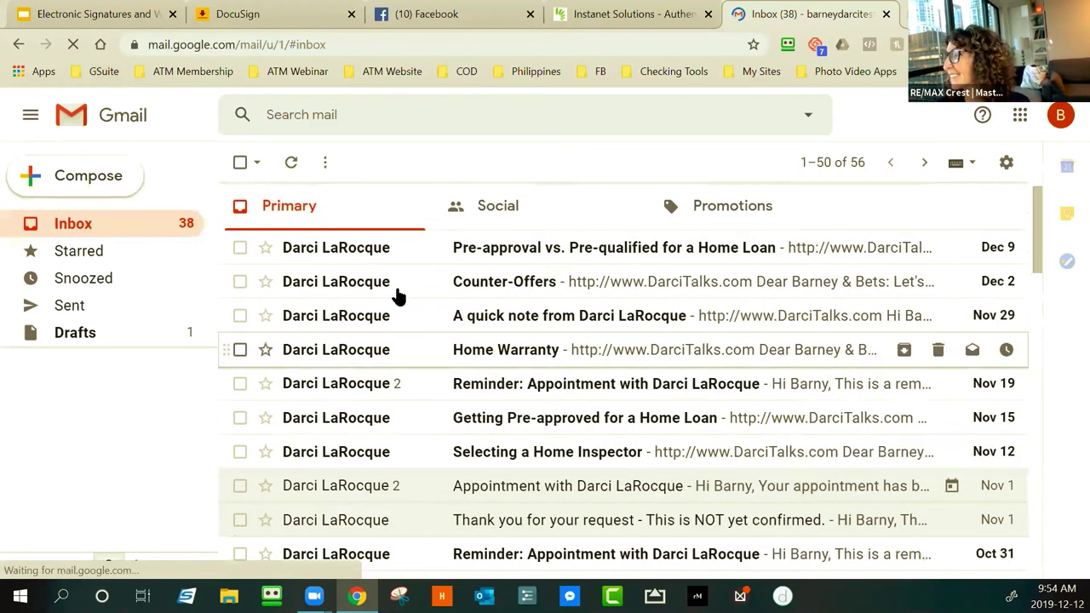
Check the account details and full Gmail label list, then return to DocuSign's sent confirmation
click(1054, 126)
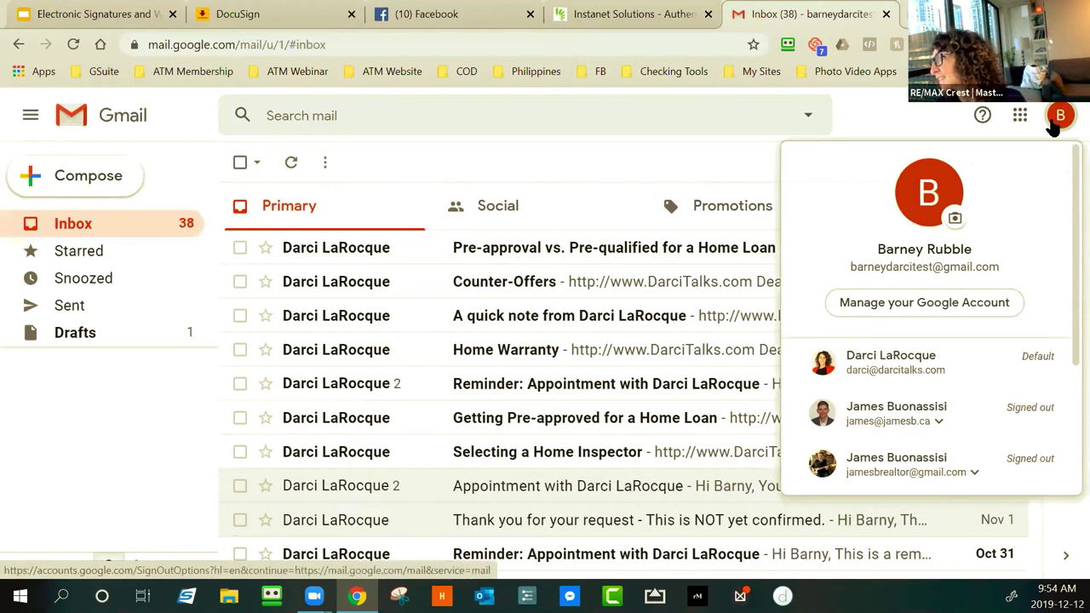
scroll(91, 289, down, 1)
click(68, 334)
scroll(80, 317, down, 3)
scroll(82, 319, up, 5)
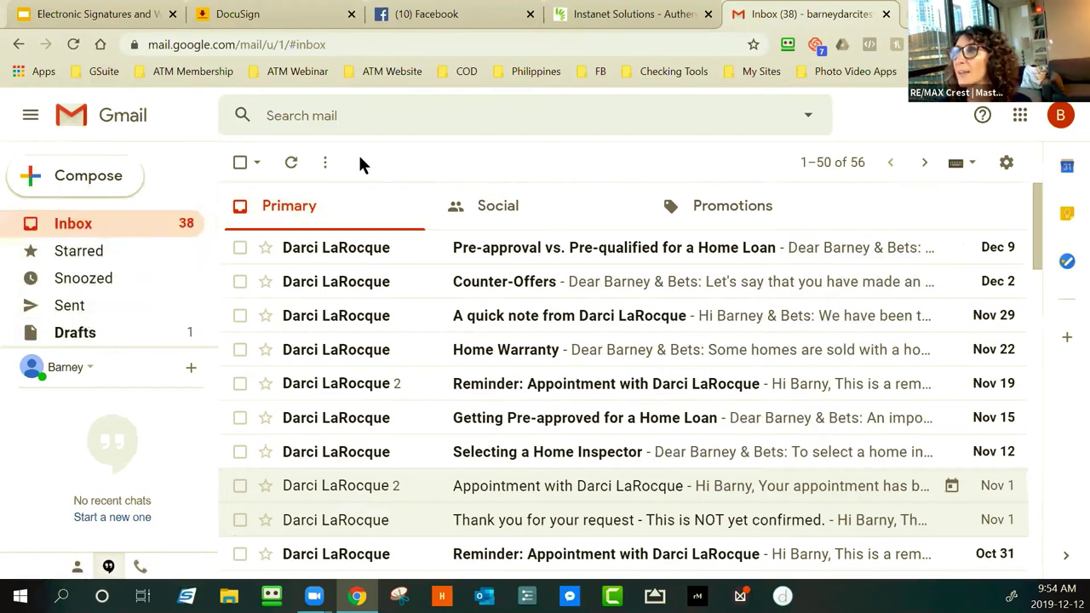
click(249, 14)
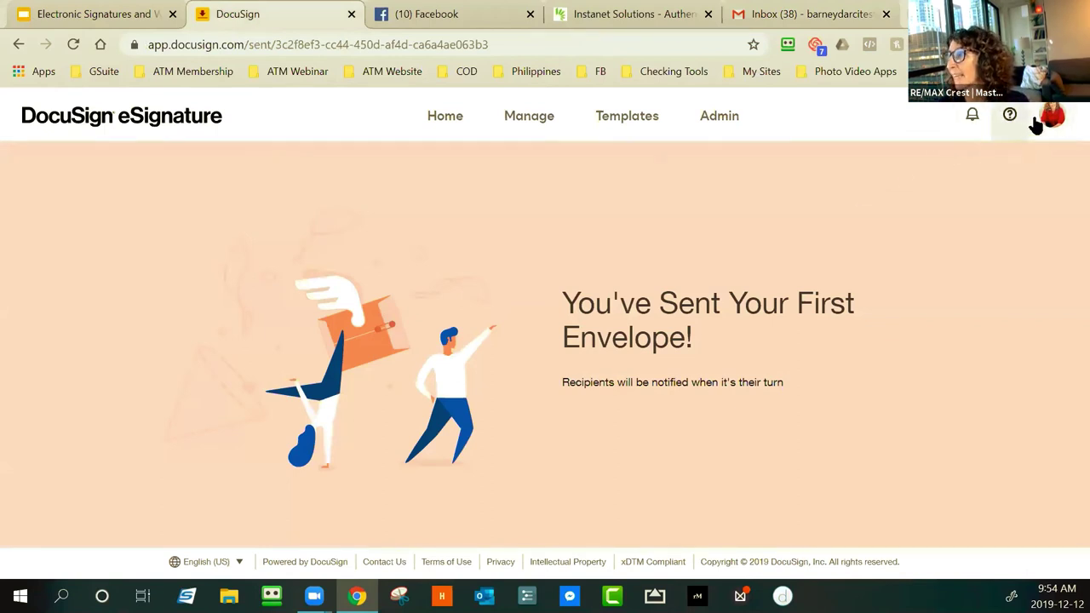
Go from the Admin dashboard back to DocuSign Home, then open Manage's envelope Inbox
click(721, 119)
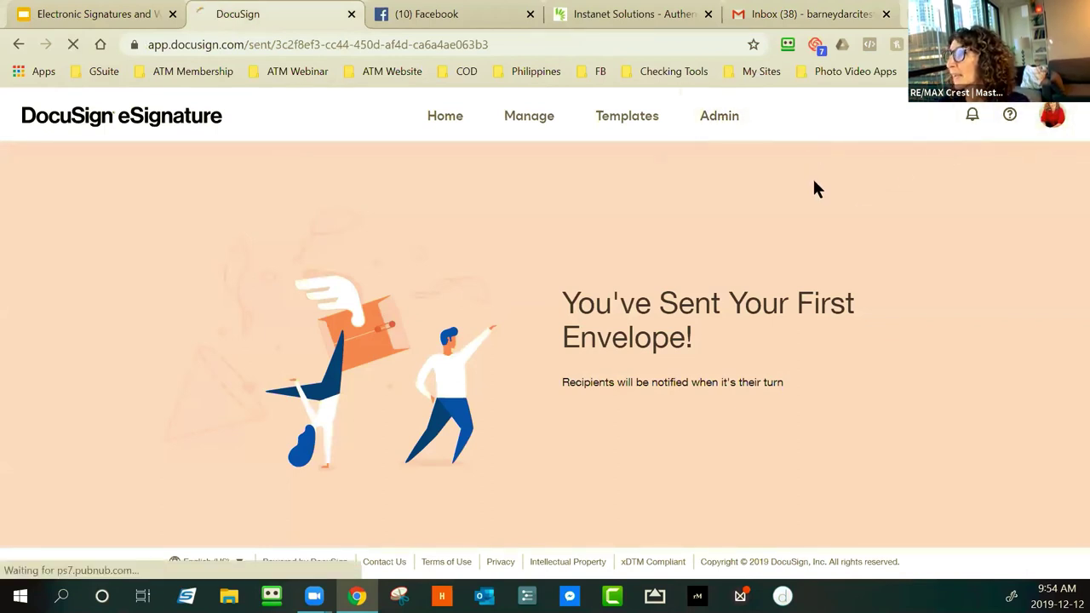
click(117, 14)
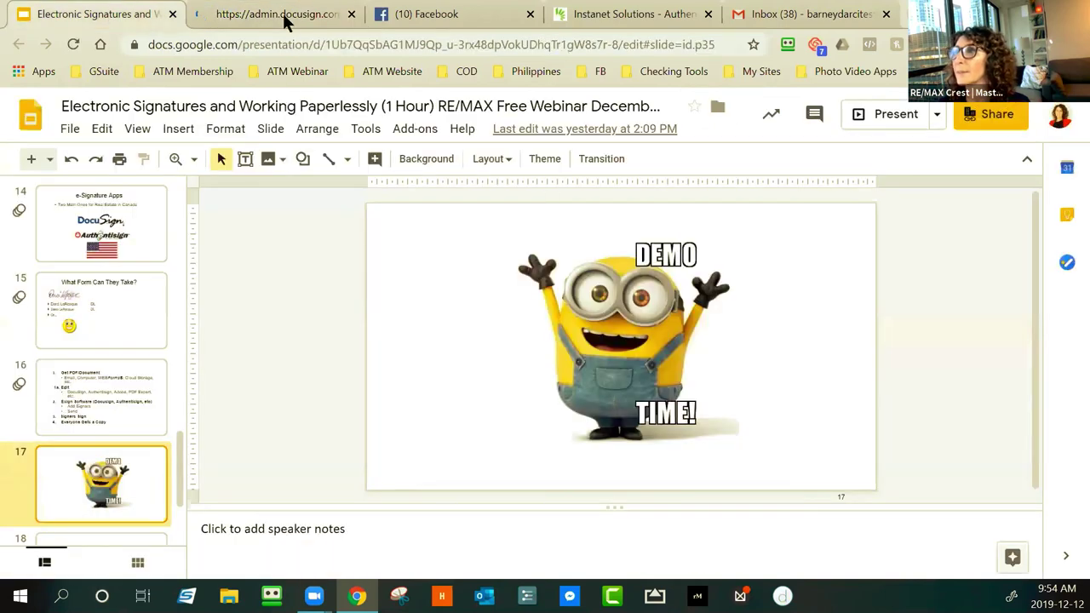
key(ctrl+Tab)
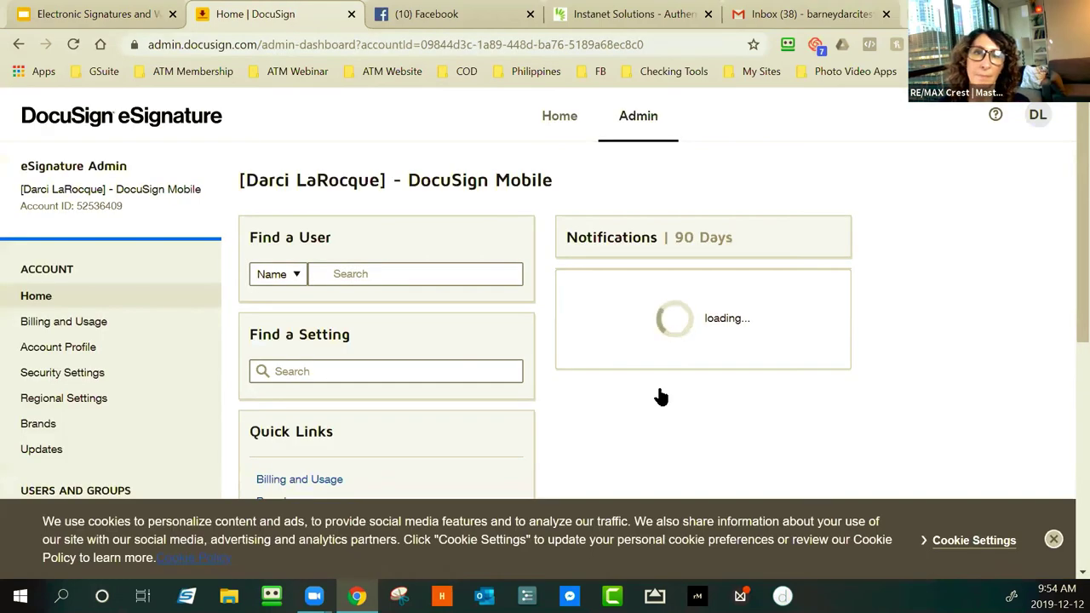
scroll(409, 356, down, 2)
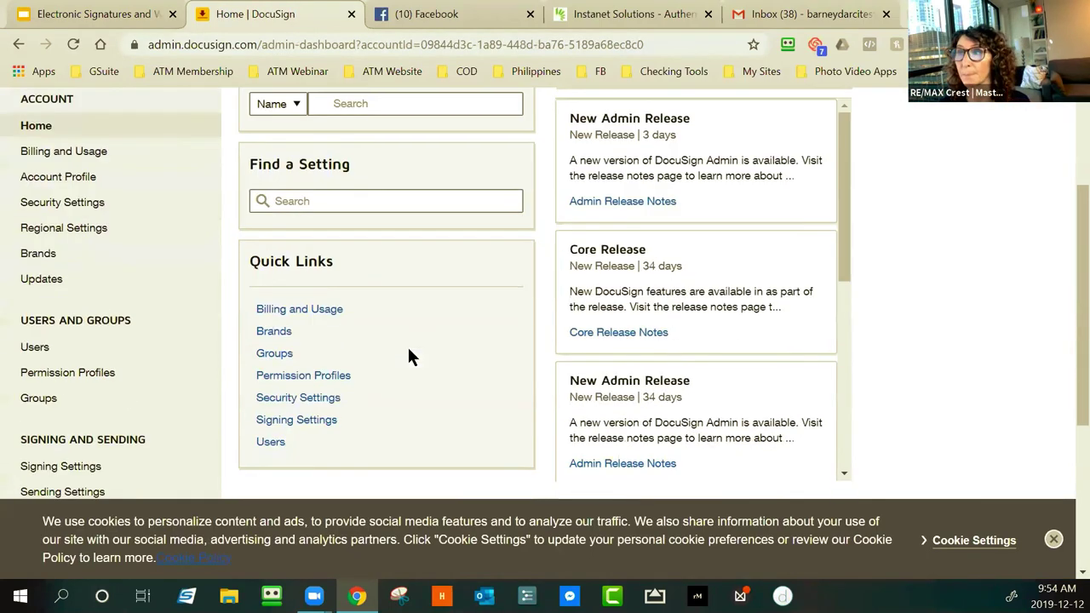
scroll(408, 351, up, 2)
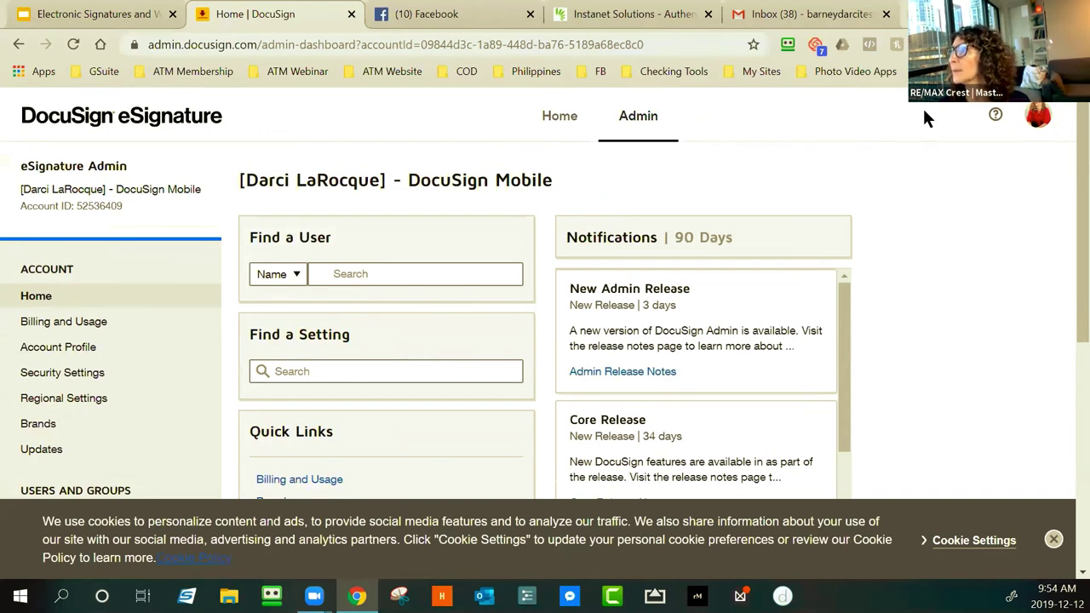
click(562, 117)
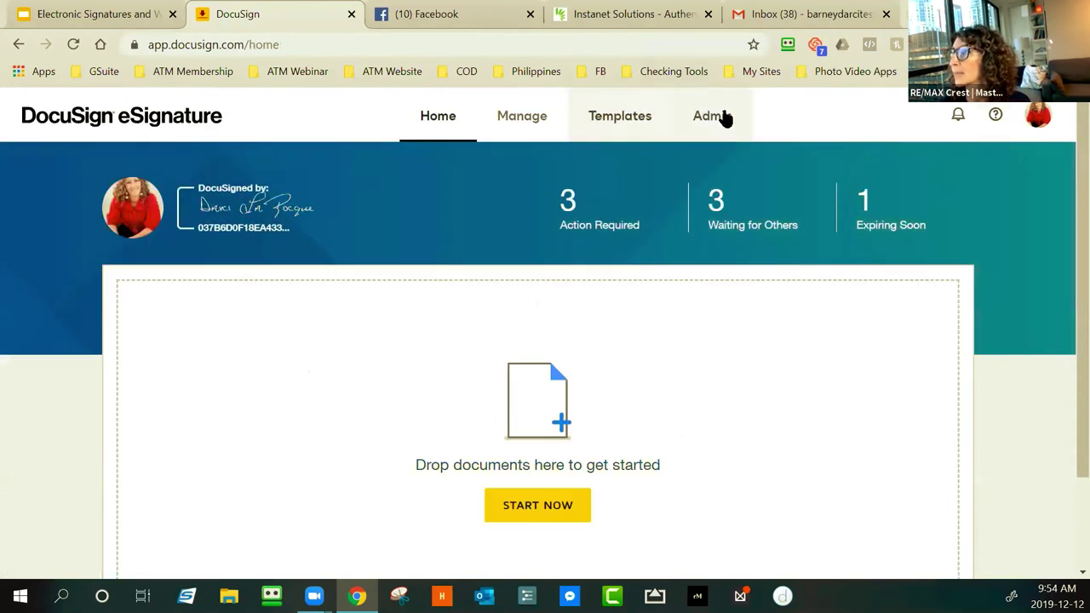
click(540, 120)
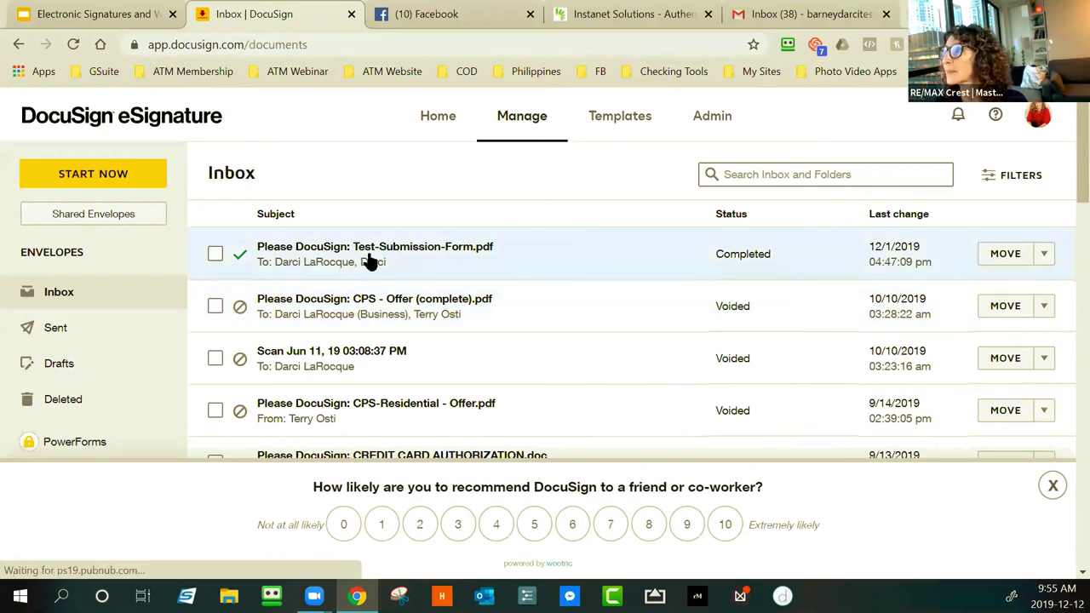
View the Test-Submission-Form.pdf envelope details, then go back to the envelope inbox
click(370, 255)
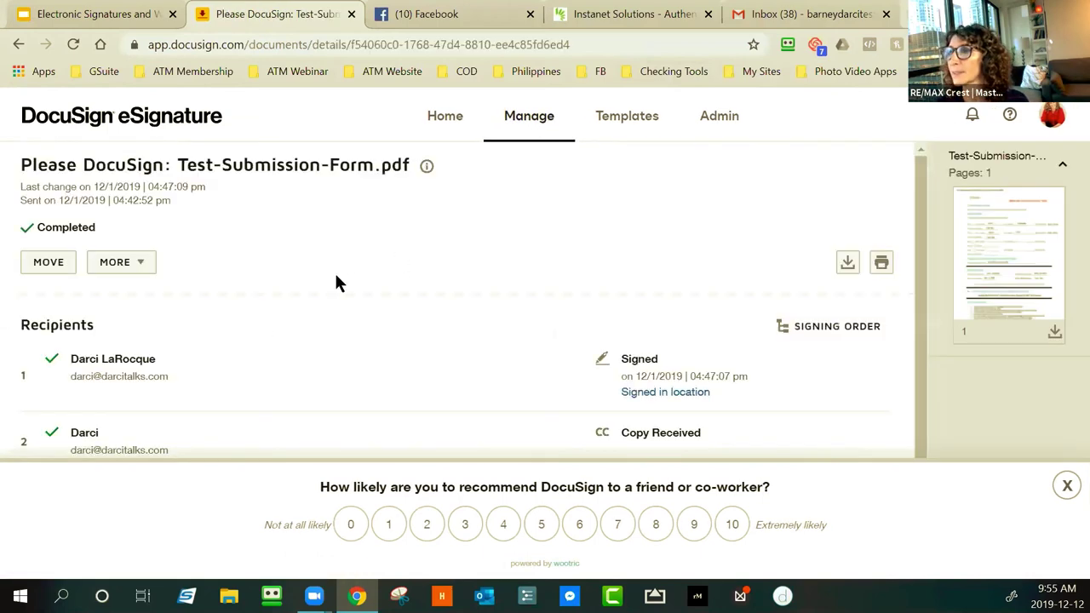
scroll(231, 338, down, 1)
click(15, 47)
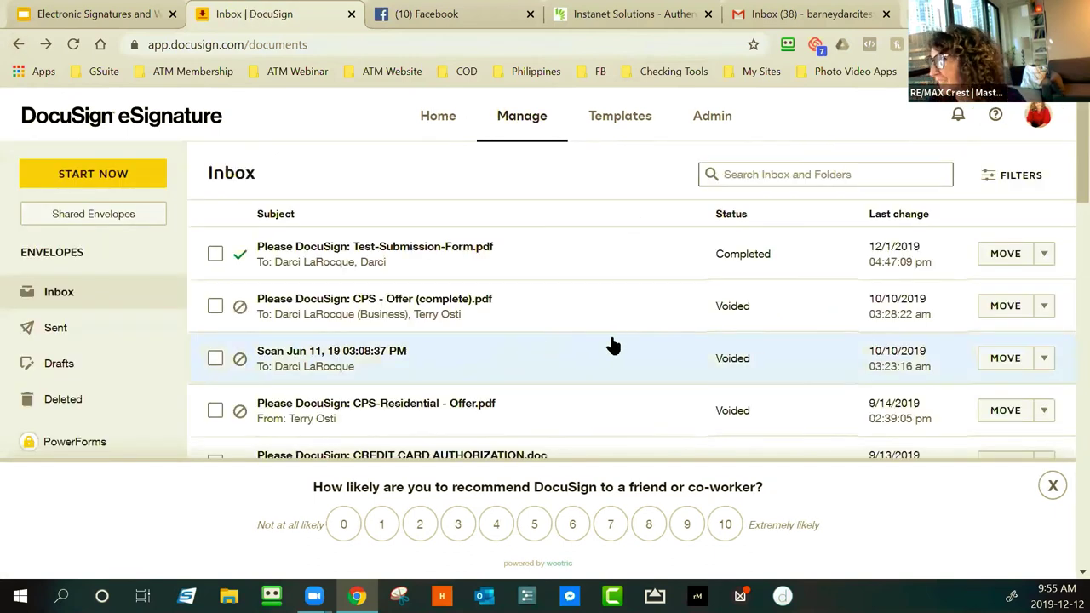
Filter to Waiting for Others and show the Darci Test envelope's action list
scroll(66, 368, down, 3)
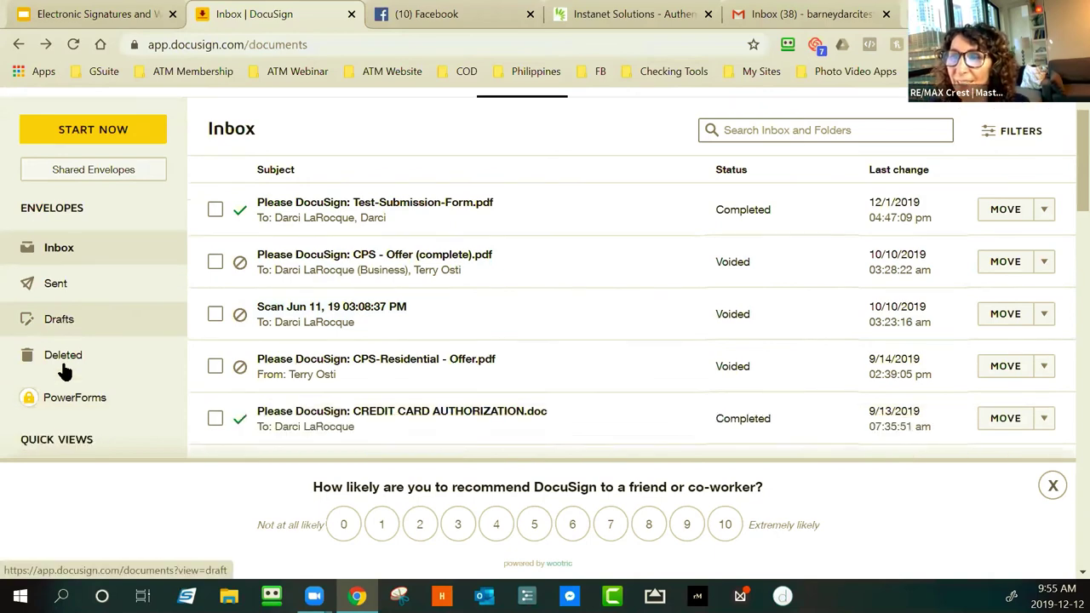
scroll(66, 367, down, 1)
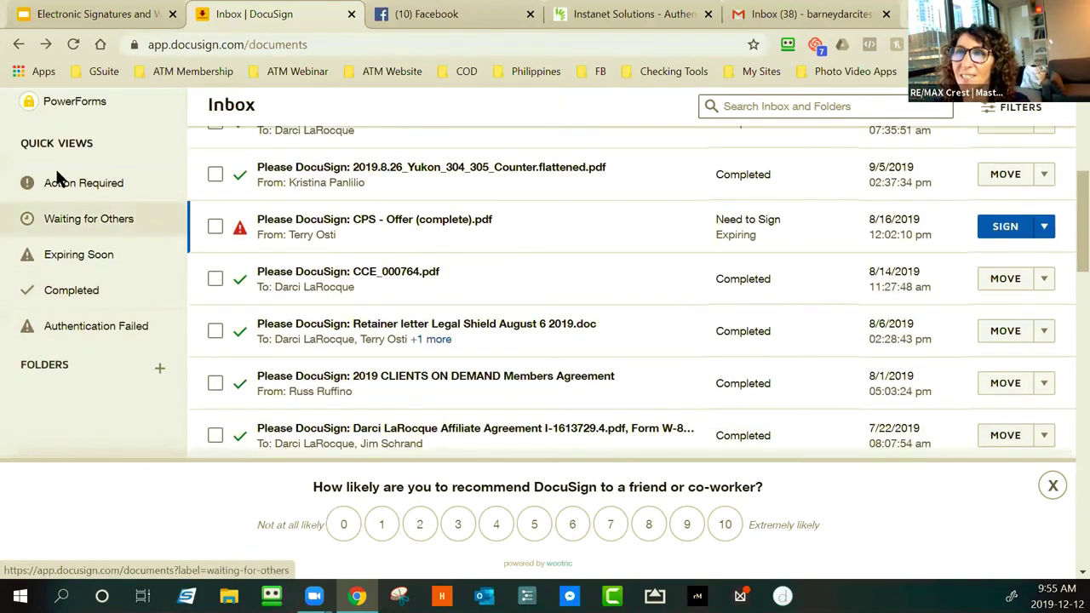
click(108, 184)
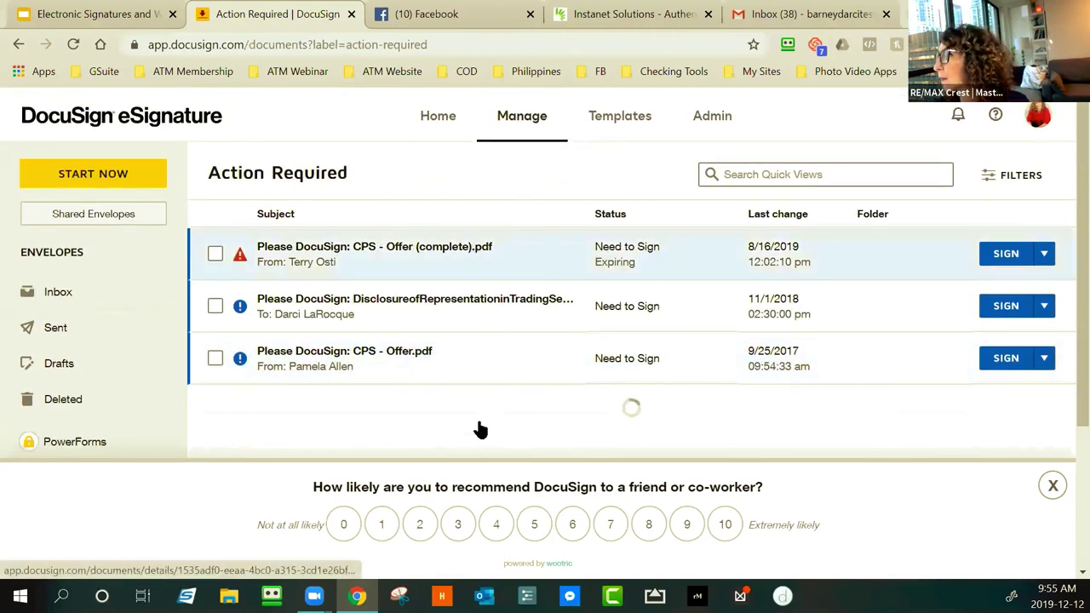
scroll(107, 390, down, 2)
click(107, 365)
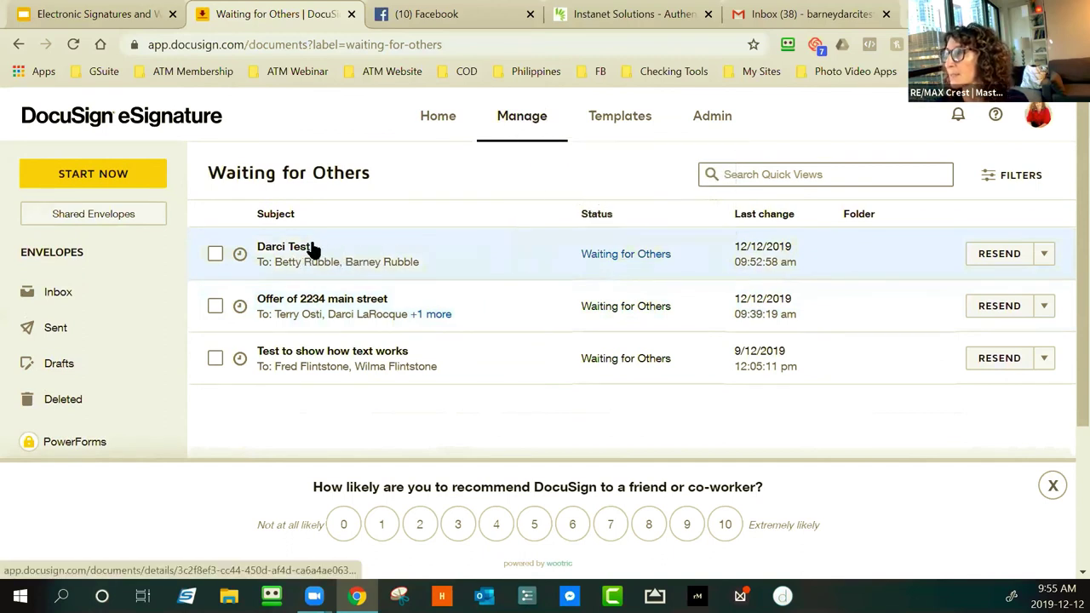
click(1045, 255)
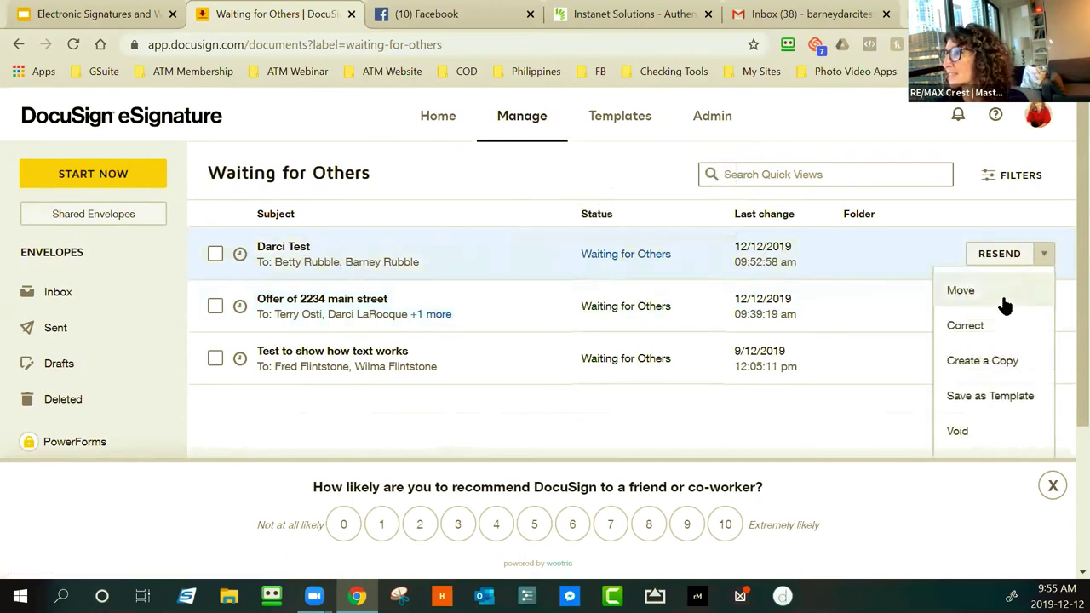
Start correcting Darci Test, view the signing order, and leave the signing order unset
click(966, 327)
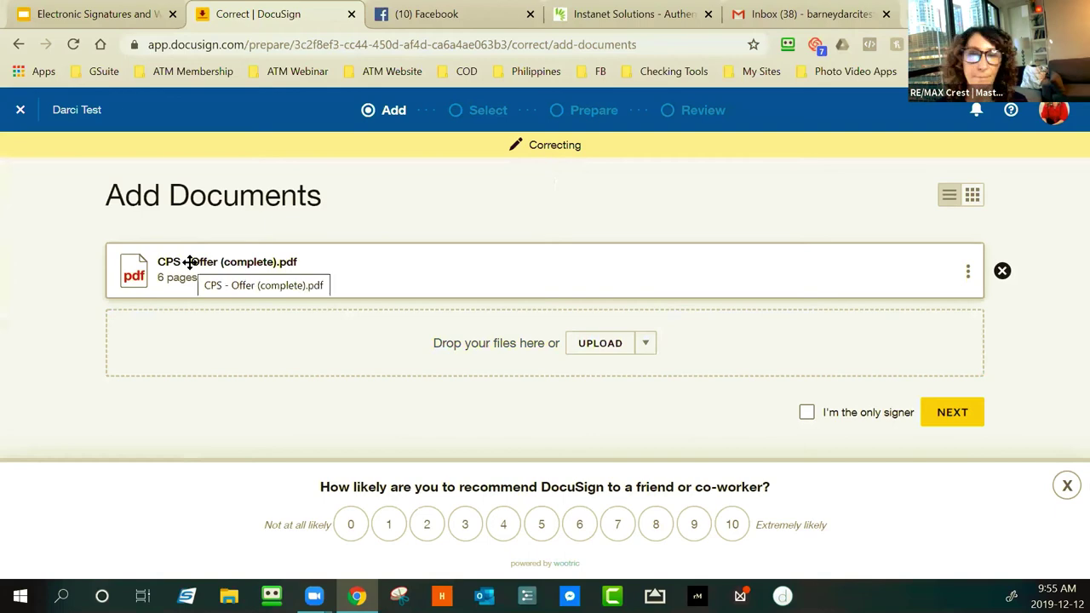
click(940, 409)
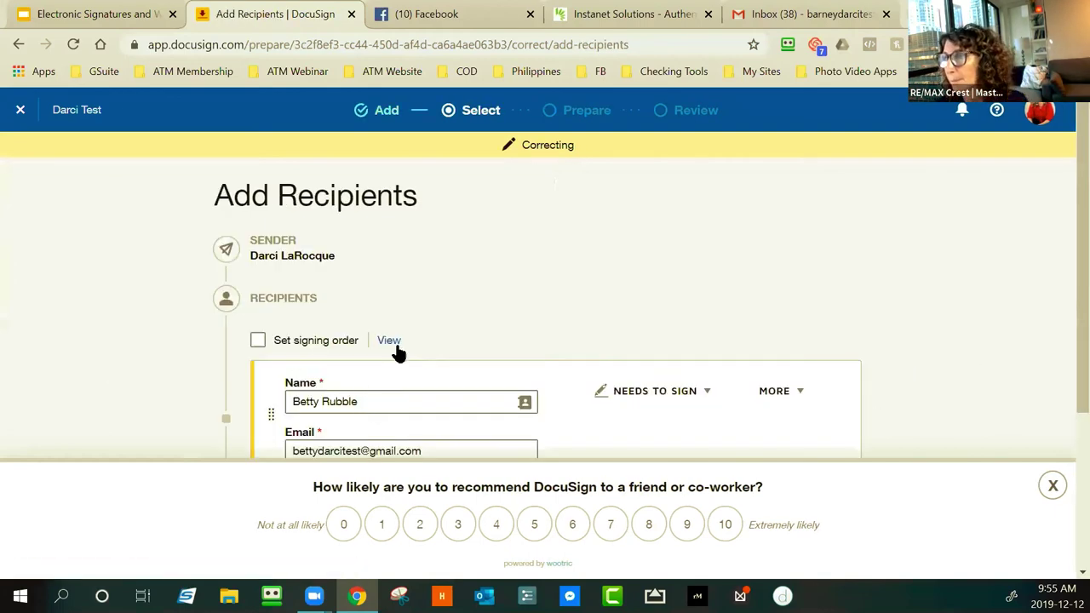
click(387, 341)
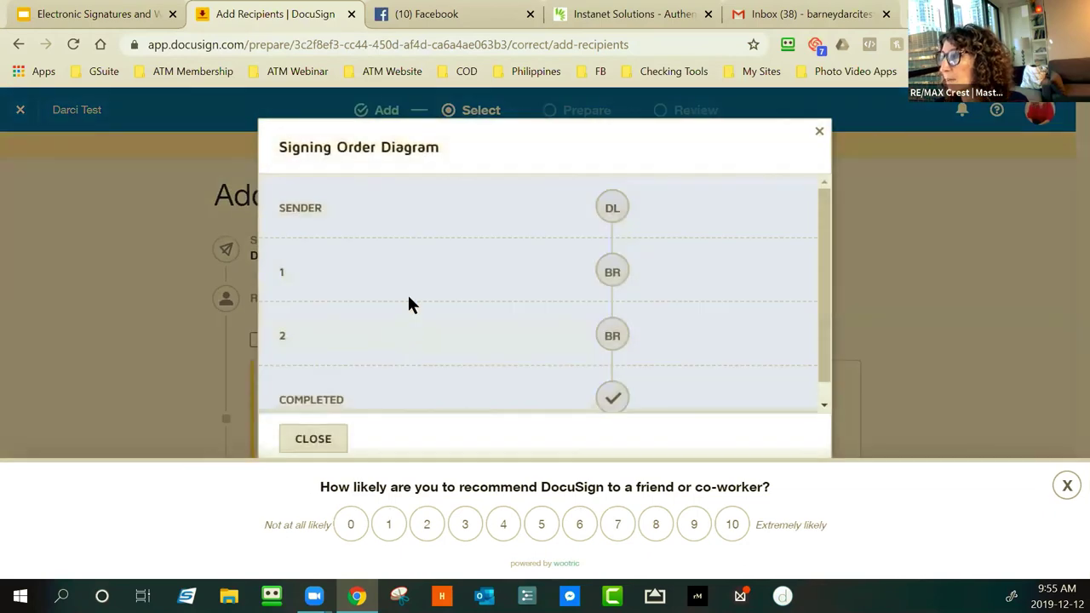
scroll(407, 292, down, 1)
click(331, 441)
click(260, 342)
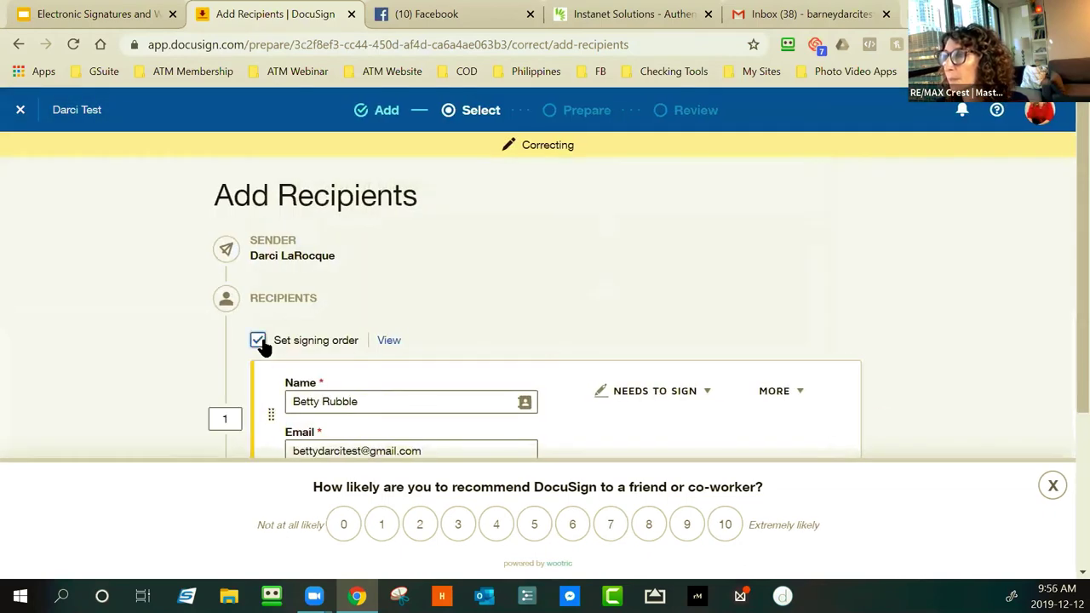
click(260, 342)
scroll(473, 326, down, 3)
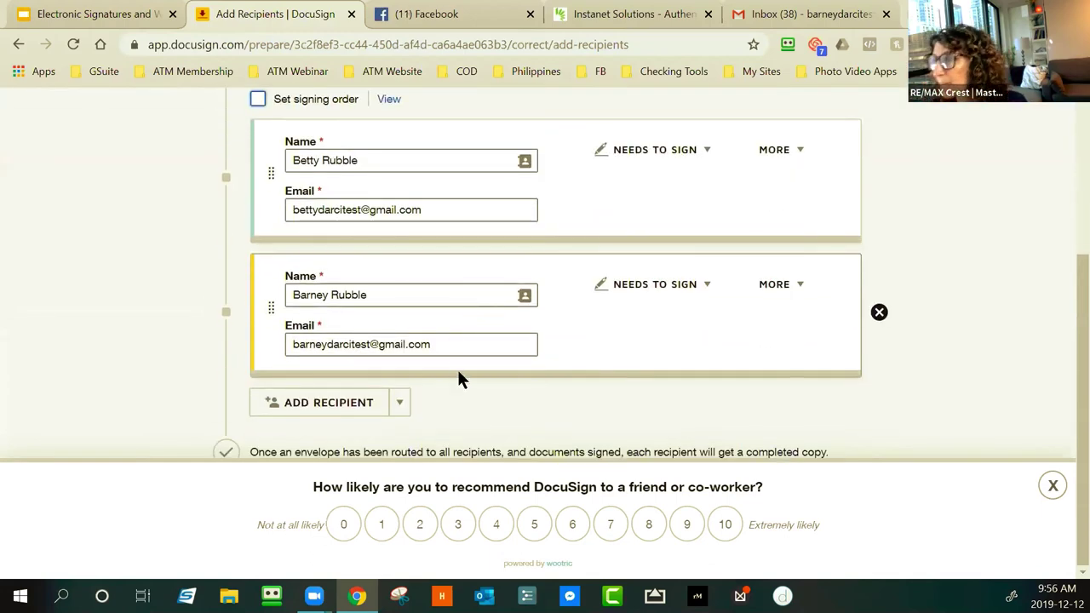
Reload the recipient's Gmail inbox for new mail, then return to the correction page
click(843, 14)
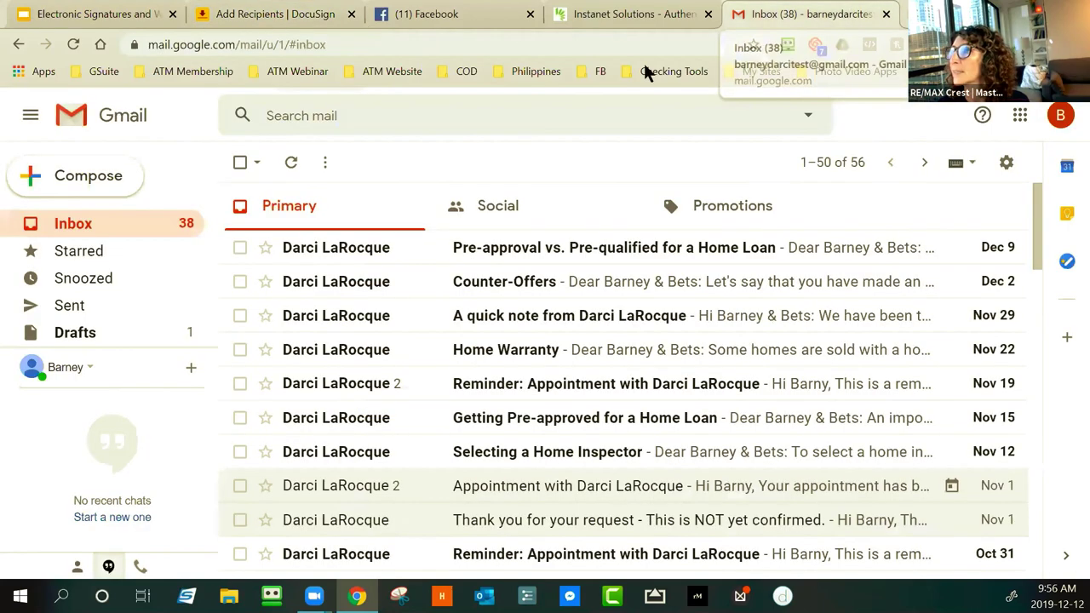
click(73, 44)
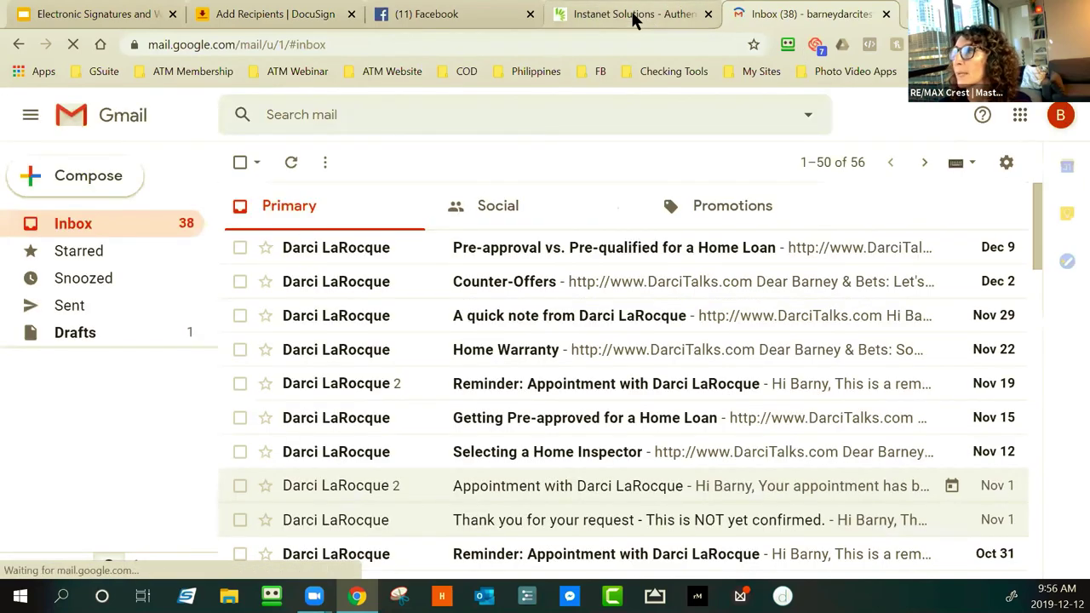
click(74, 12)
click(238, 12)
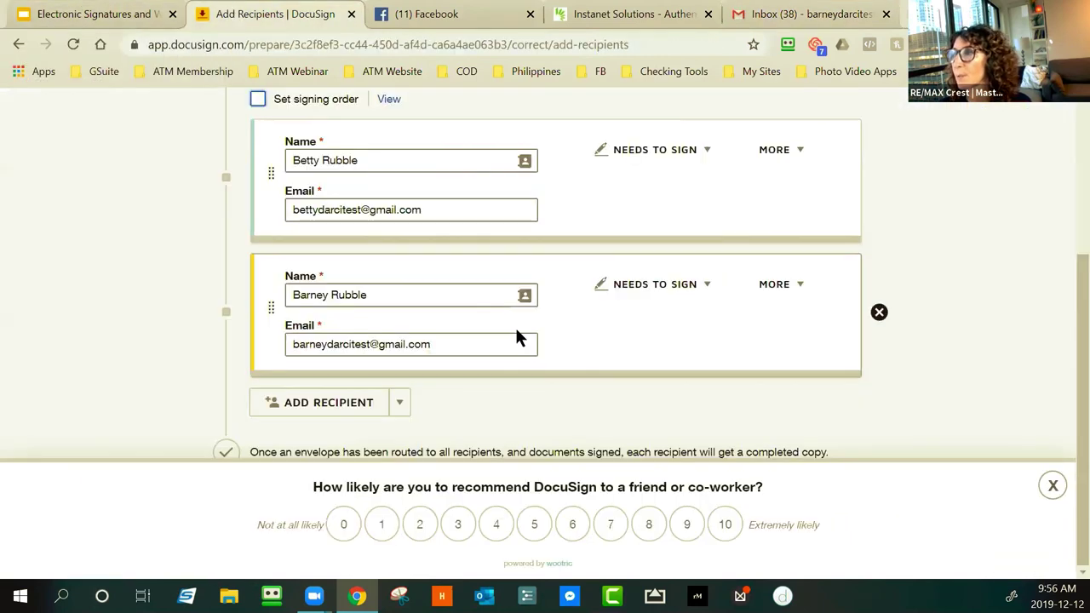
Recheck the signing order diagram, dismiss the survey, and advance to field placement
scroll(536, 324, up, 2)
scroll(498, 298, down, 2)
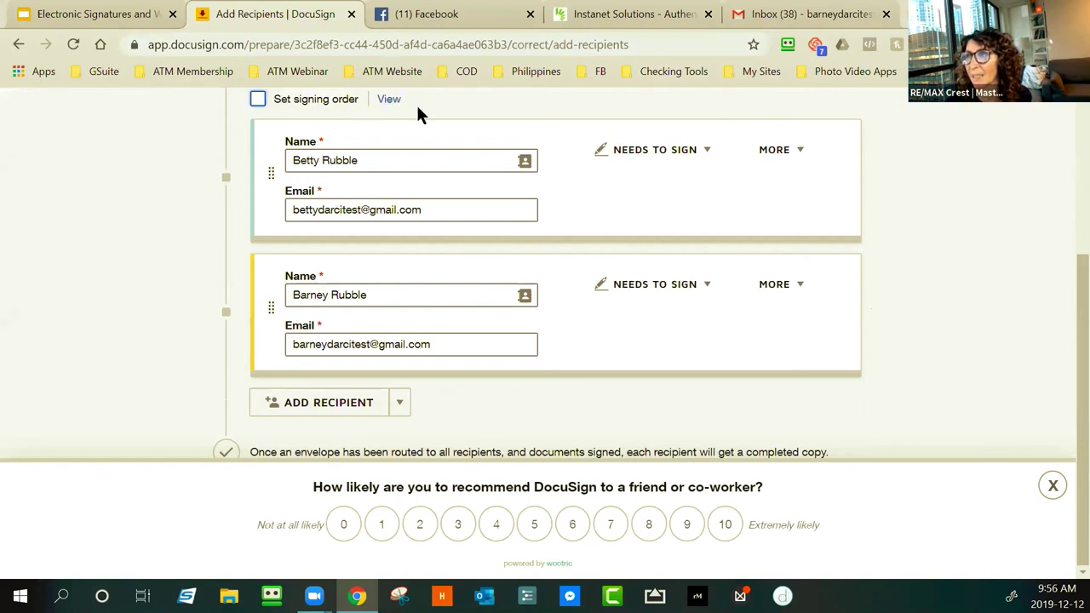
scroll(415, 107, up, 1)
click(387, 184)
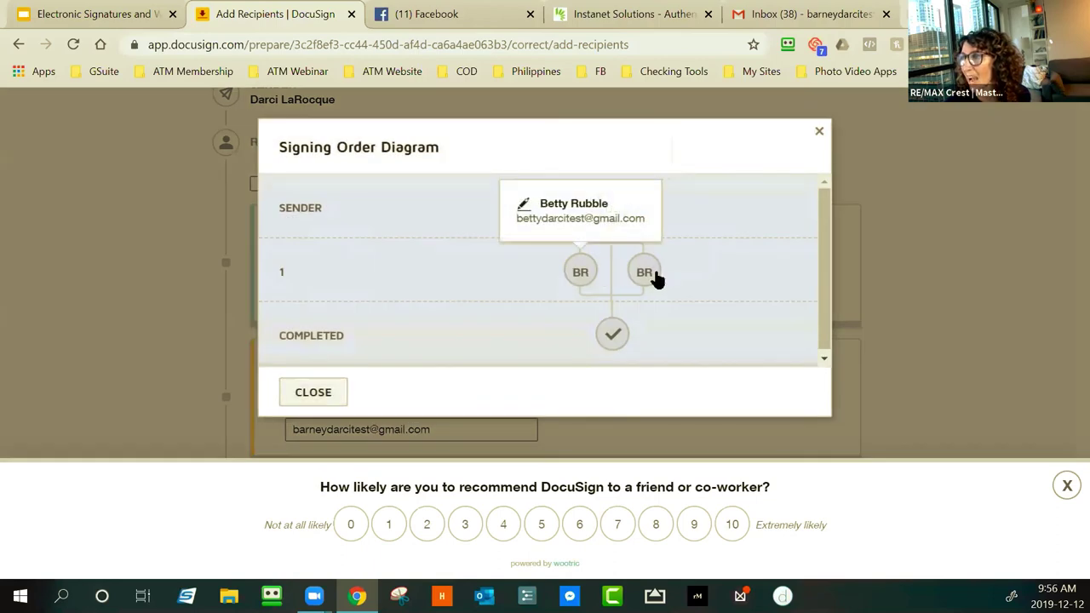
click(294, 394)
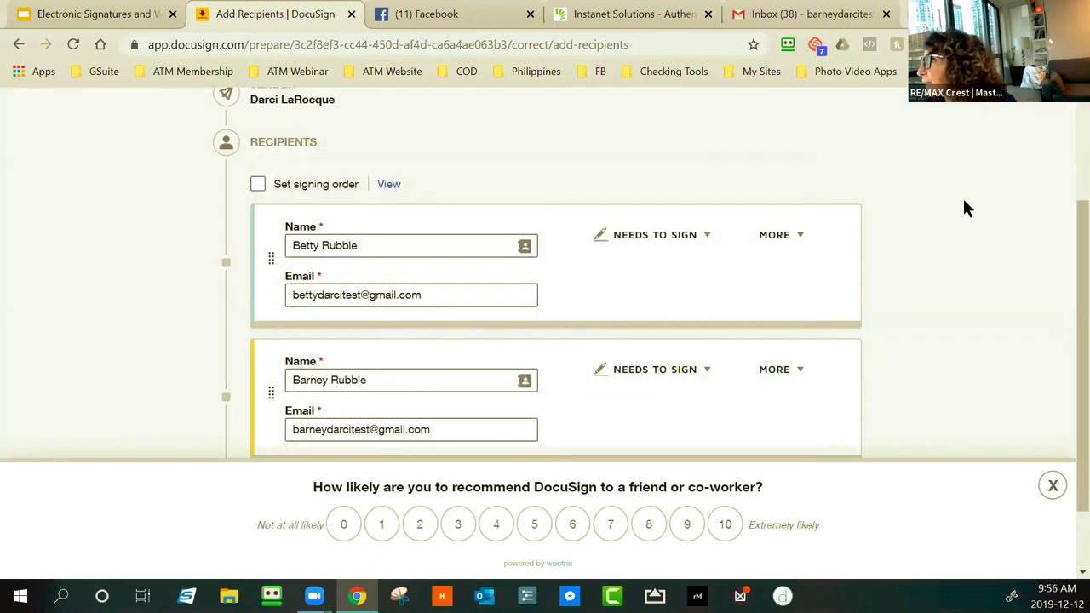
scroll(962, 204, down, 1)
scroll(955, 209, up, 3)
scroll(955, 208, down, 4)
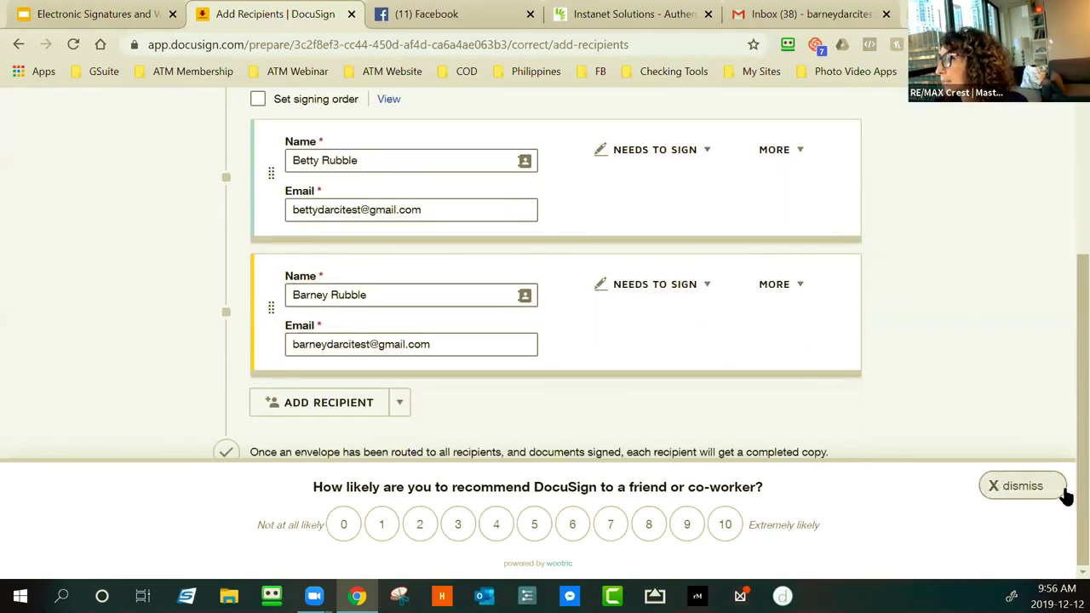
click(1037, 487)
click(854, 521)
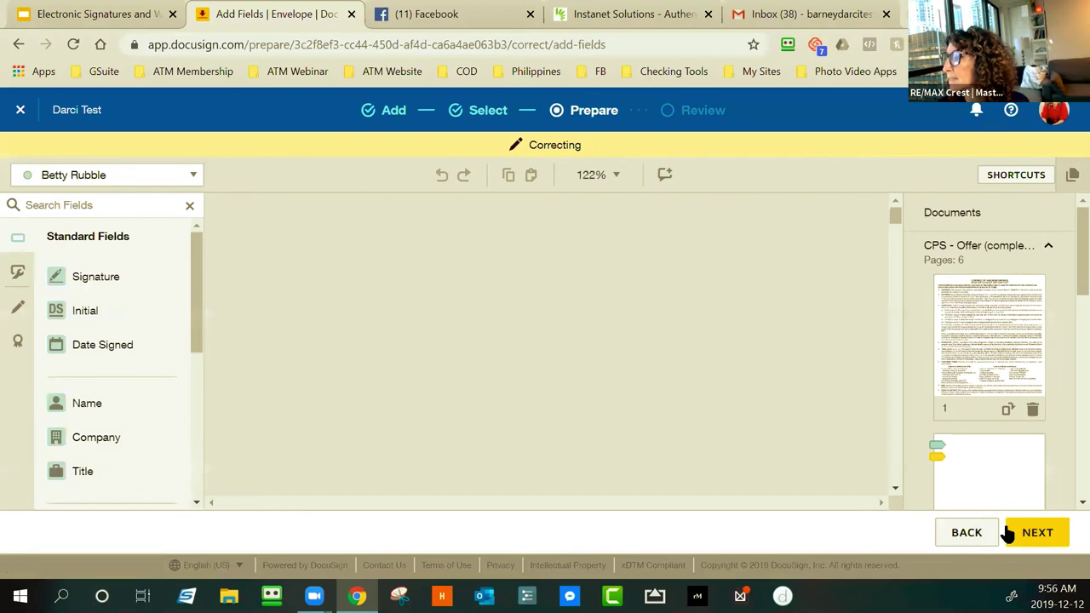
Save the Darci Test corrections, then reload Gmail to find the new signing email
click(1030, 531)
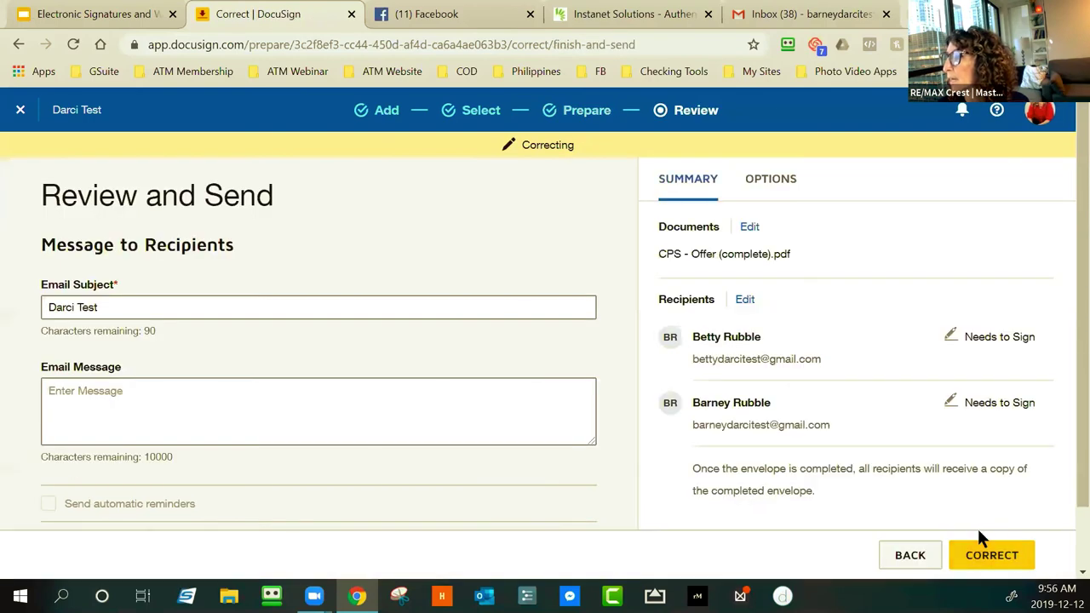
click(980, 551)
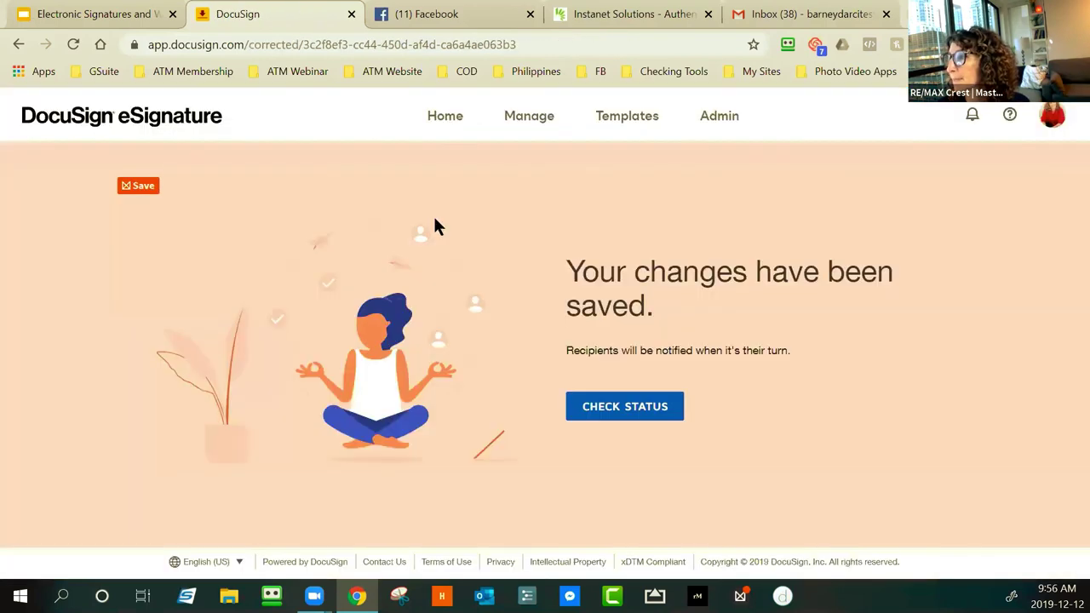
click(810, 14)
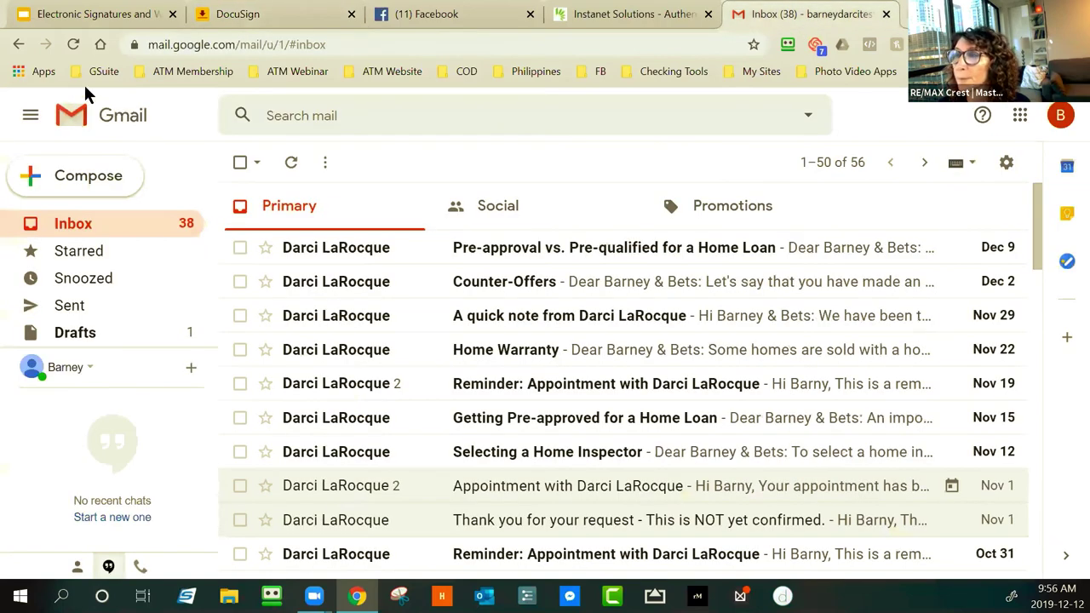
click(68, 47)
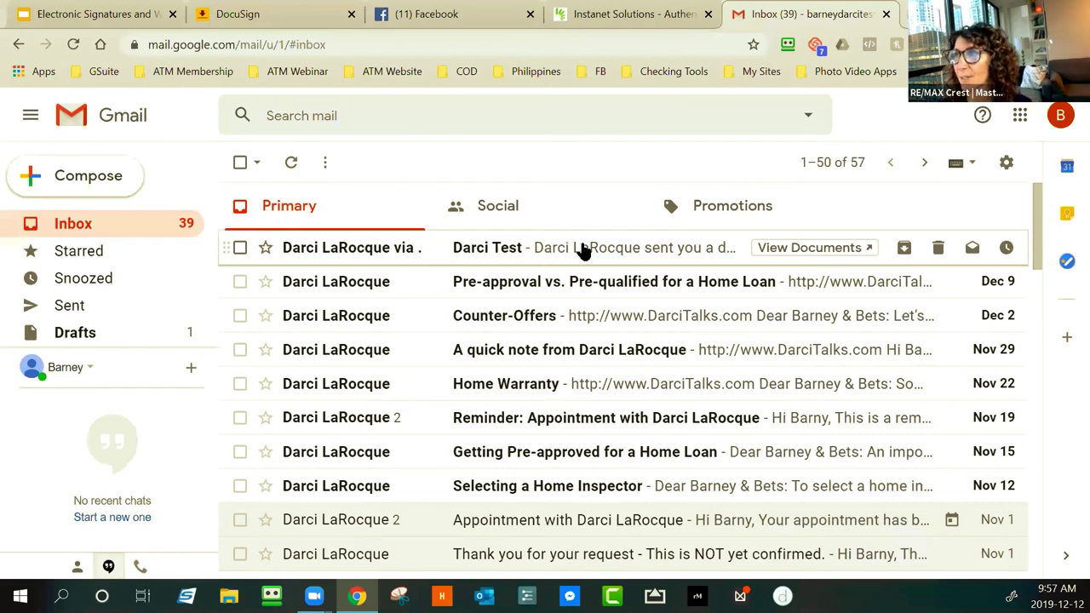
Open the Darci Test email's document and scroll the CPS contract to Purchase Price and Deposit
click(583, 249)
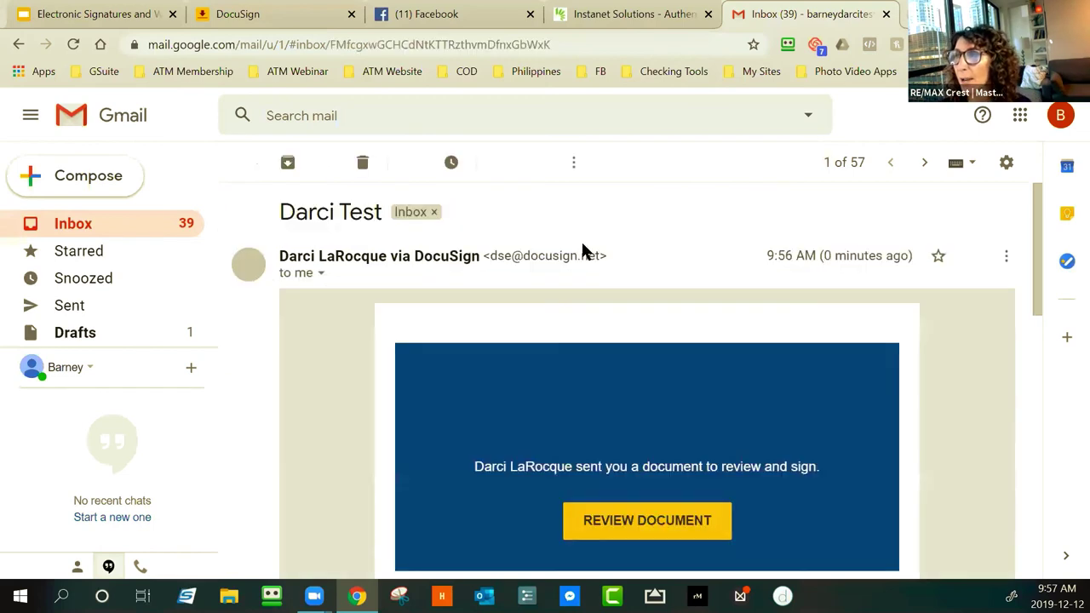
click(633, 531)
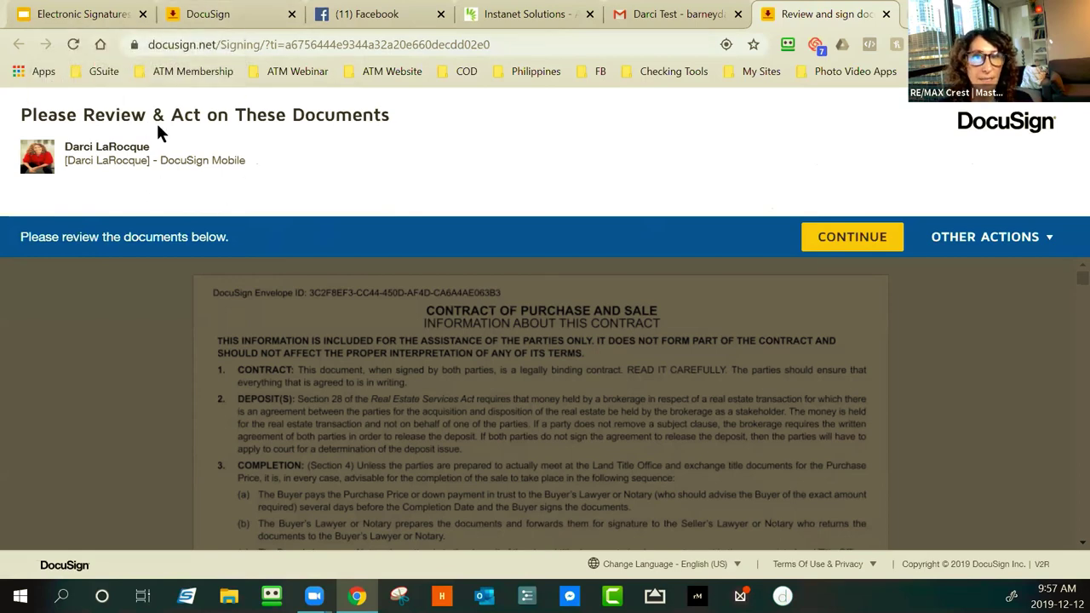
click(843, 243)
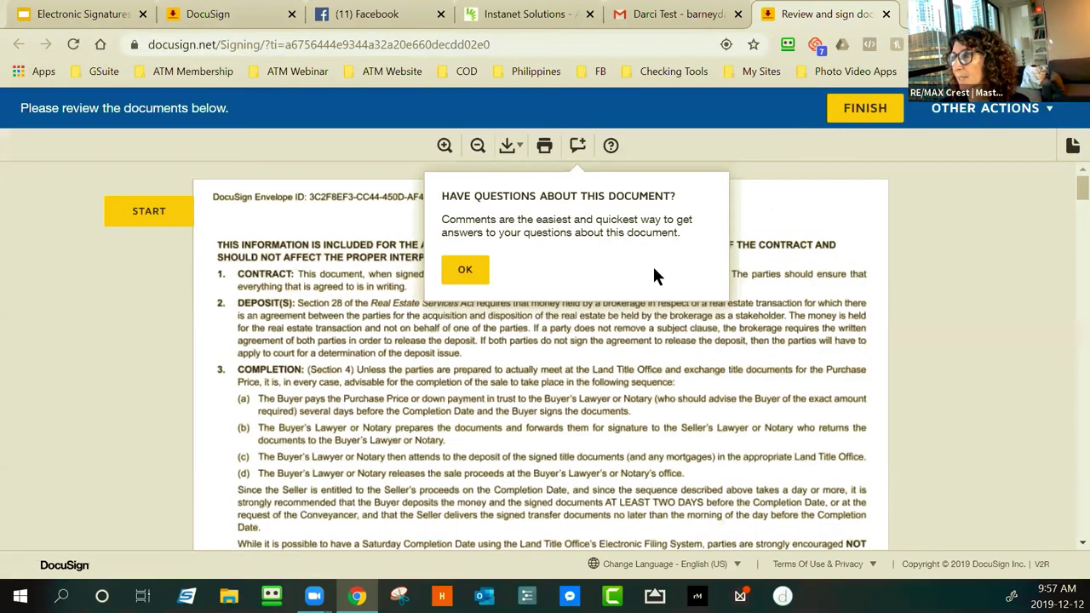
click(464, 271)
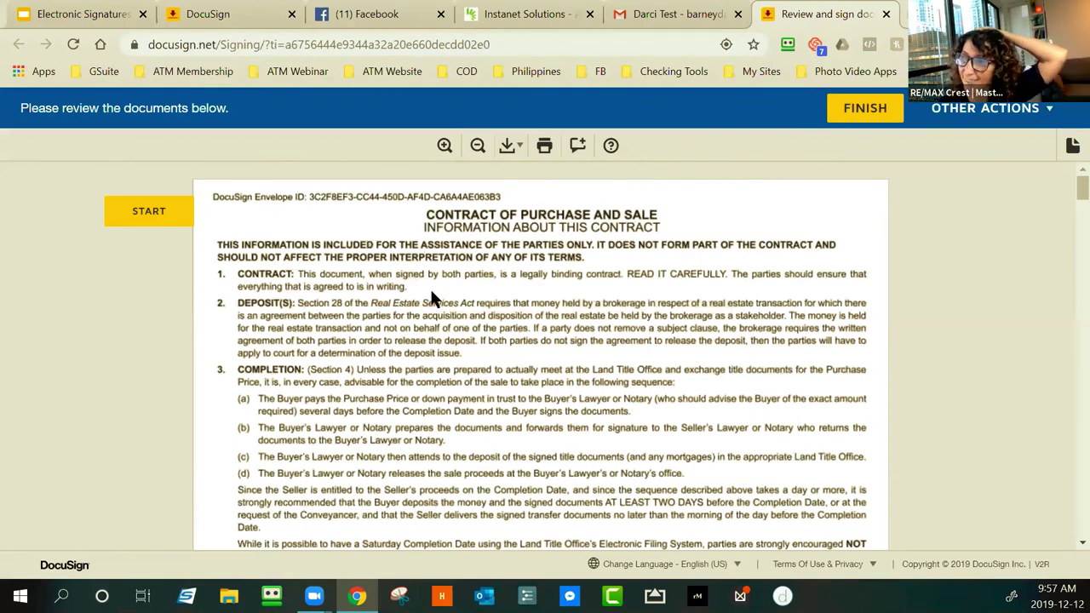
scroll(430, 287, down, 2)
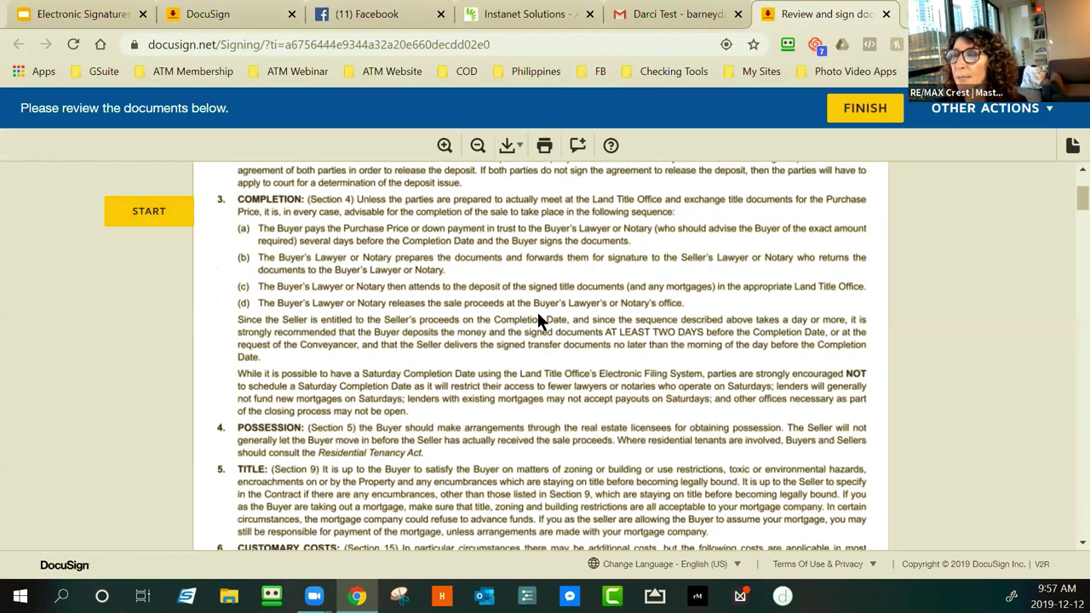
scroll(537, 315, down, 4)
scroll(538, 321, down, 12)
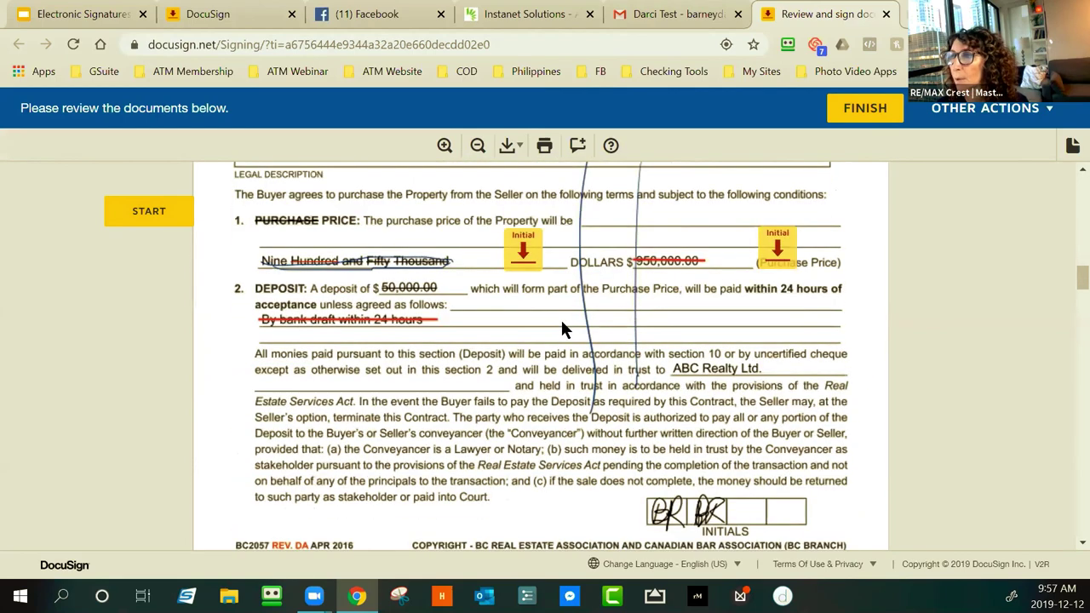
scroll(560, 317, up, 2)
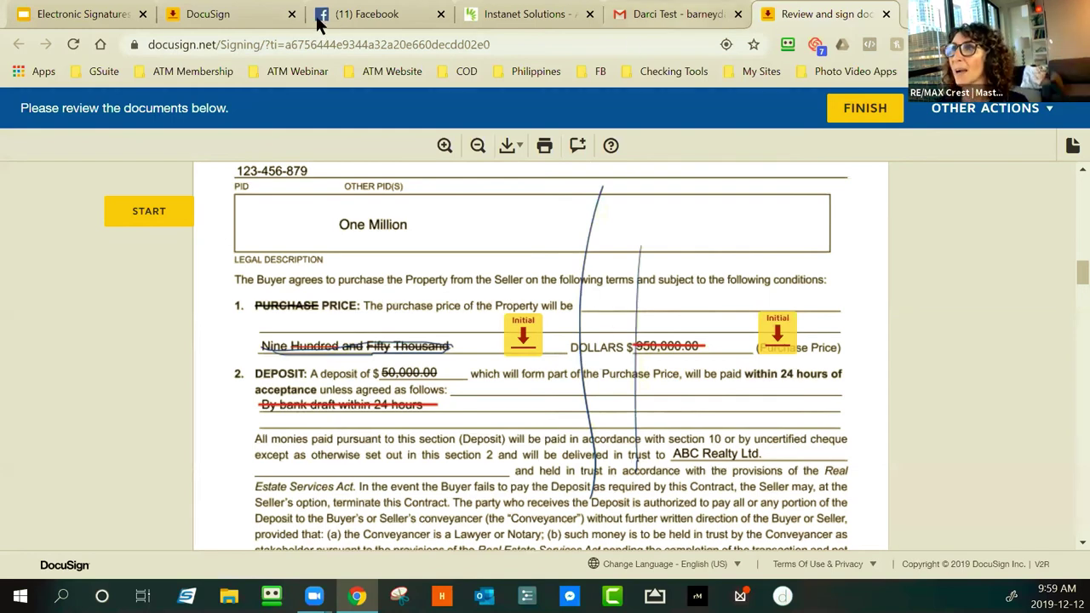
From the DocuSign tab, open Waiting for Others and choose Correct on the test envelope
click(210, 15)
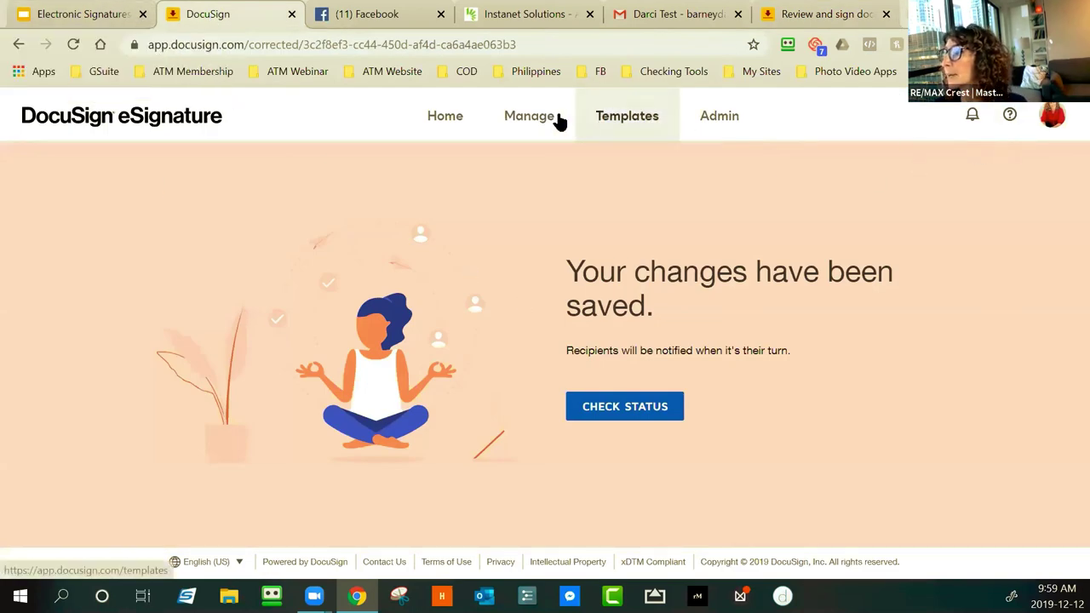
click(526, 124)
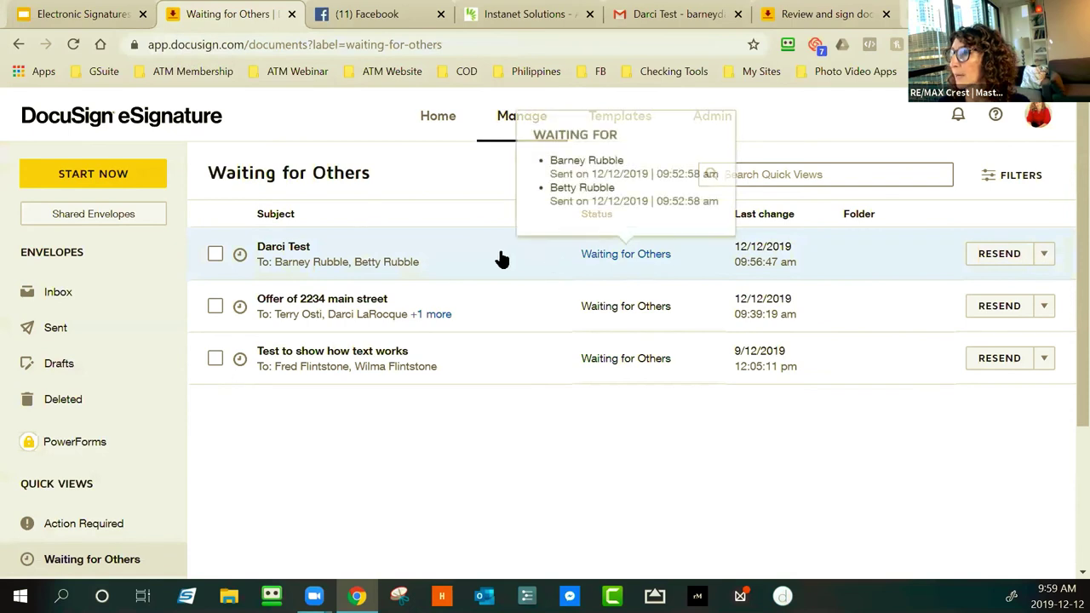
click(1043, 254)
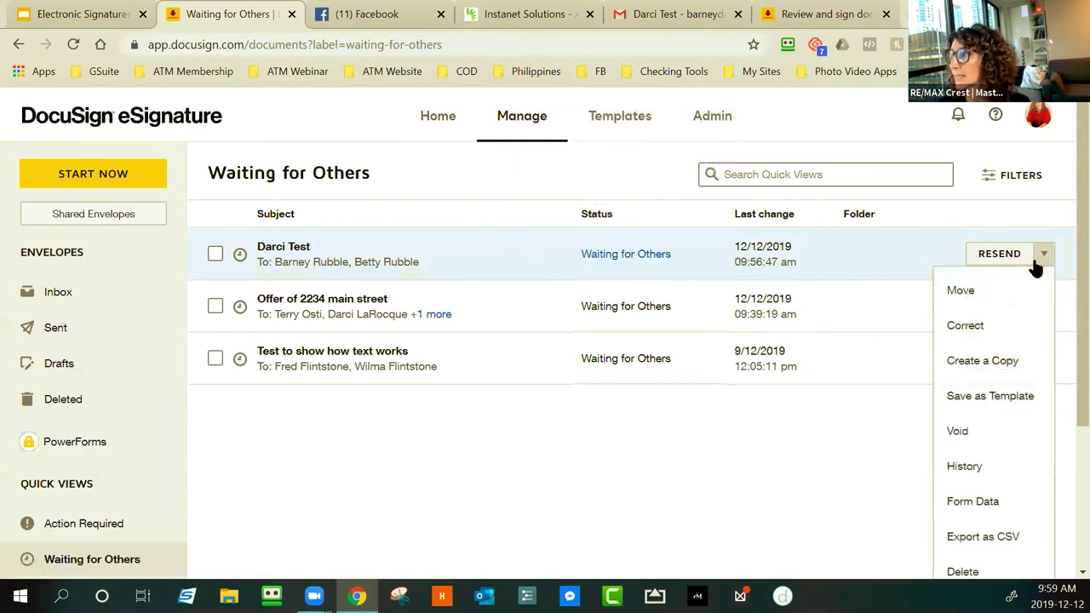
click(968, 327)
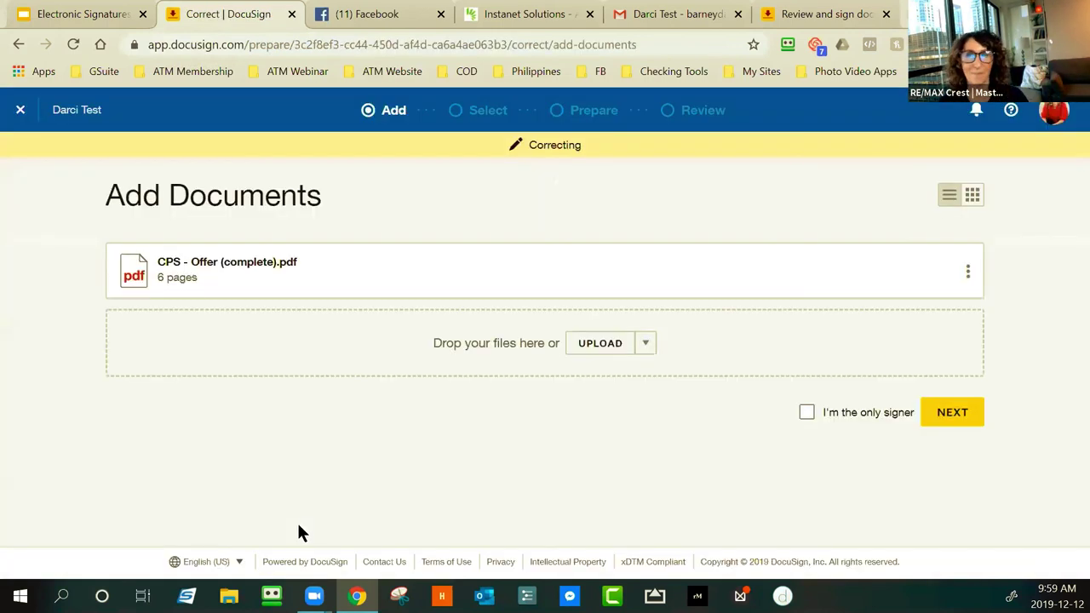
Move to recipients, view and close the Signing Order Diagram, then reach Add Fields
click(951, 412)
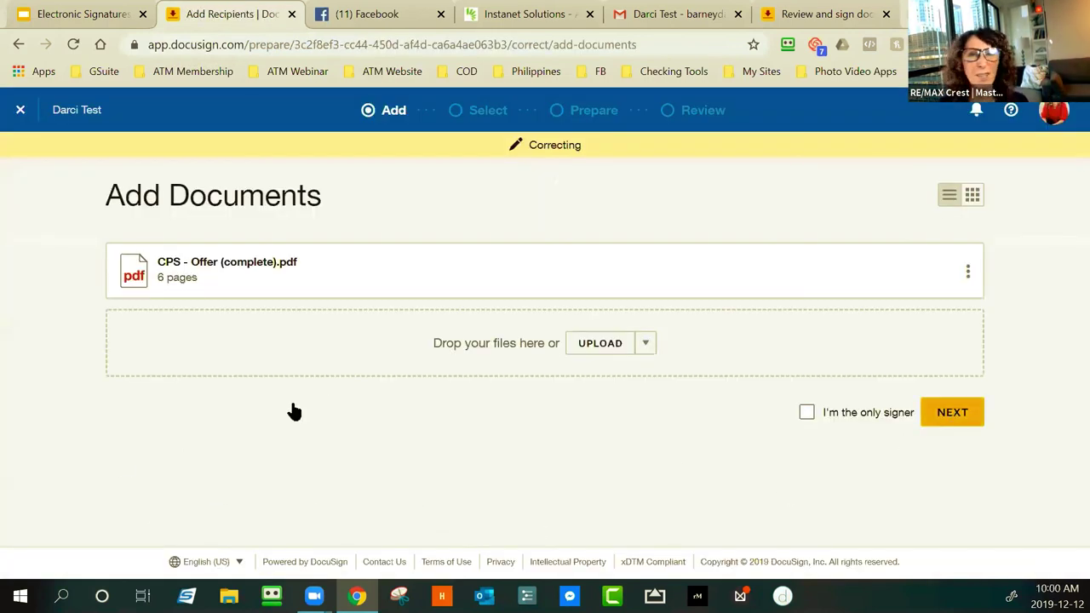
scroll(168, 366, down, 3)
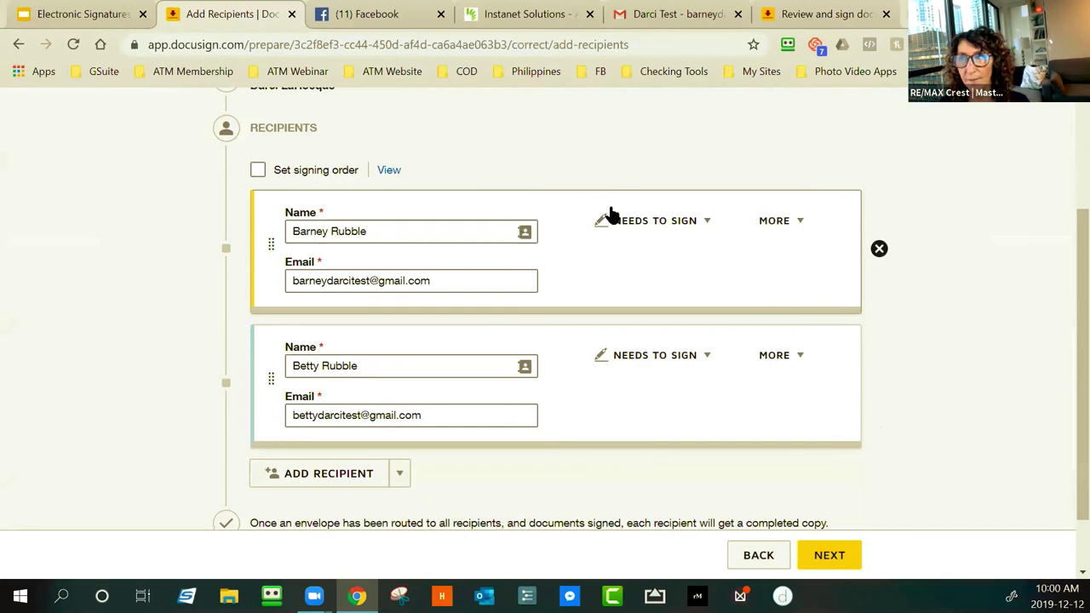
click(390, 172)
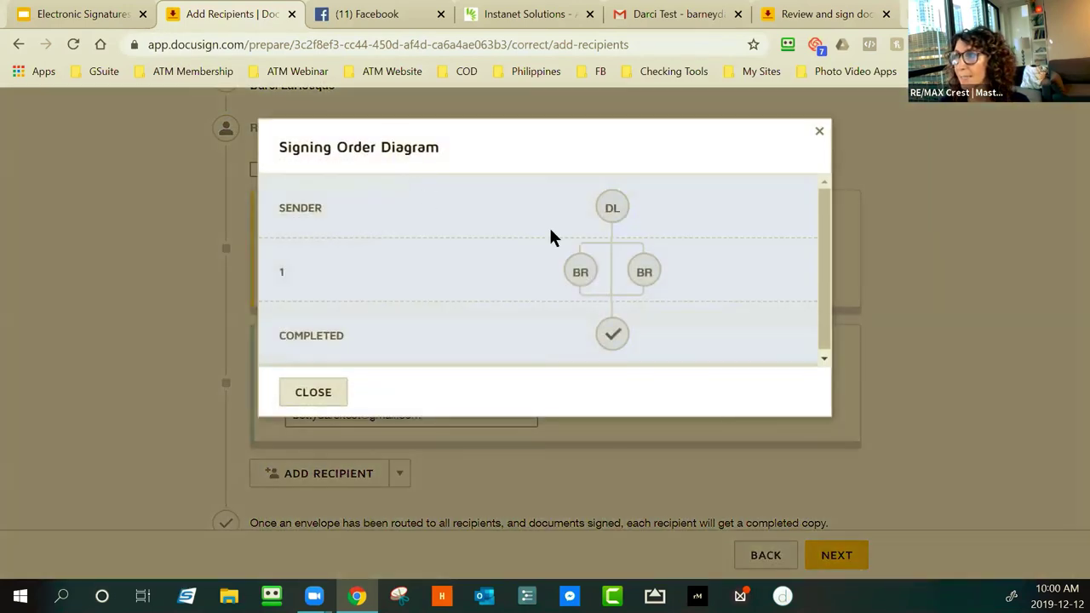
click(311, 392)
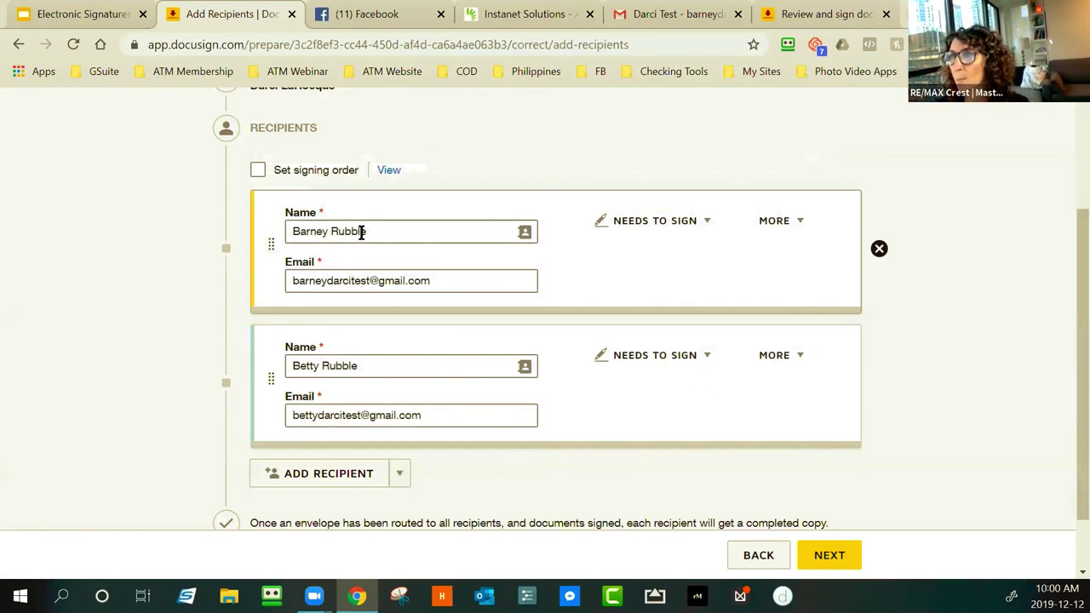
click(833, 562)
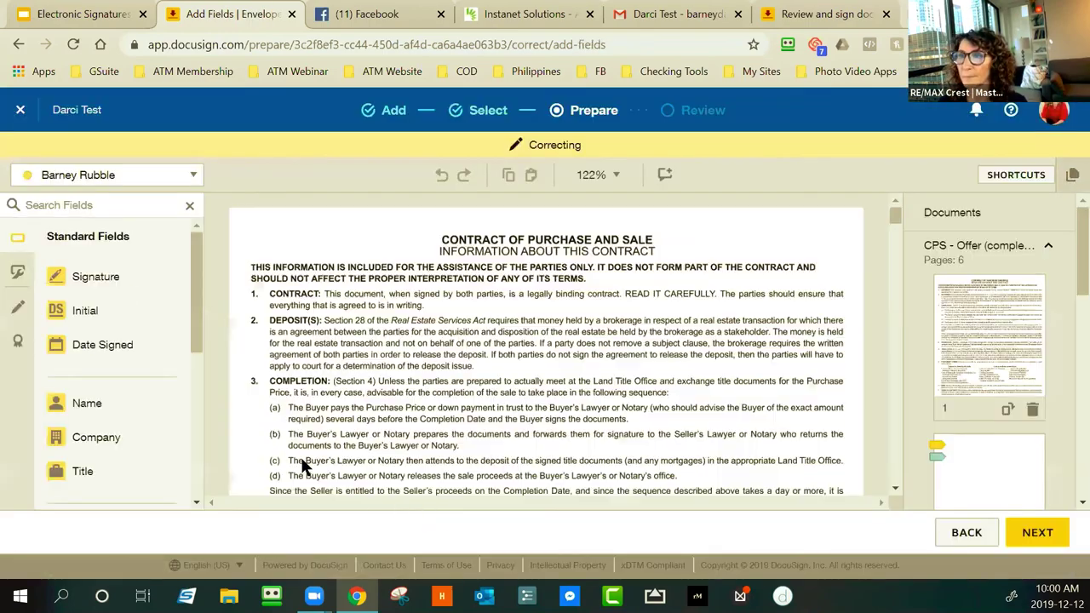
Select the One Million text field, then make the second recipient the assignee for new fields
scroll(302, 392, down, 2)
scroll(300, 393, down, 10)
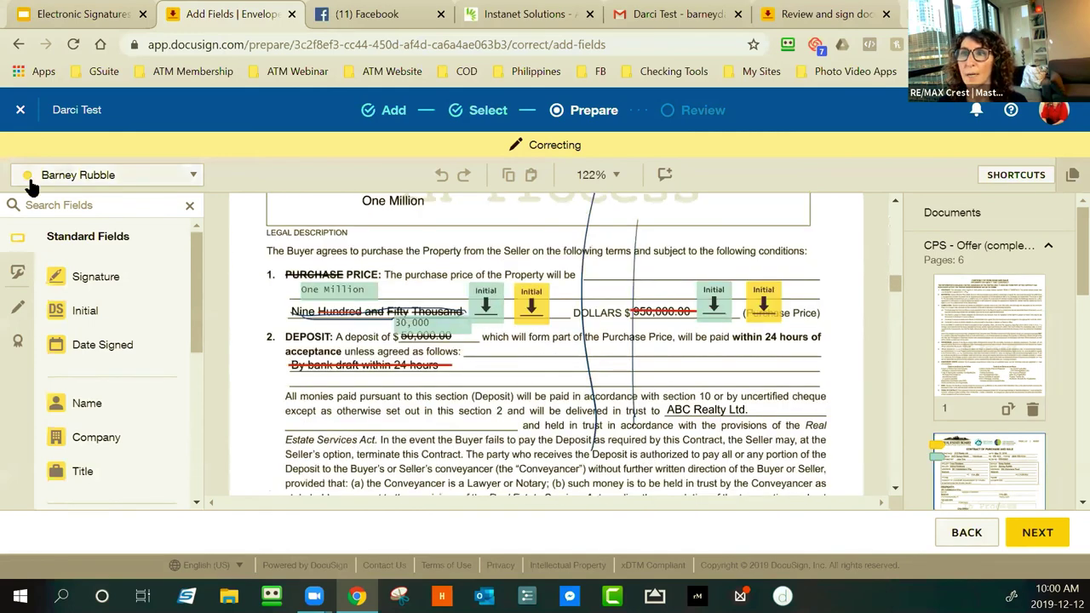
click(165, 177)
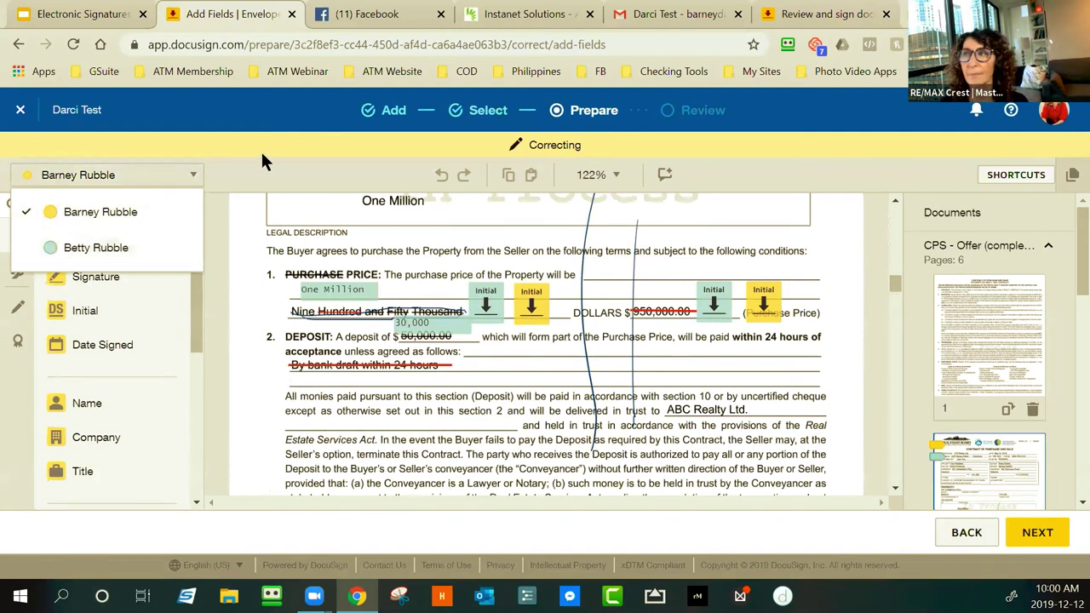
click(35, 174)
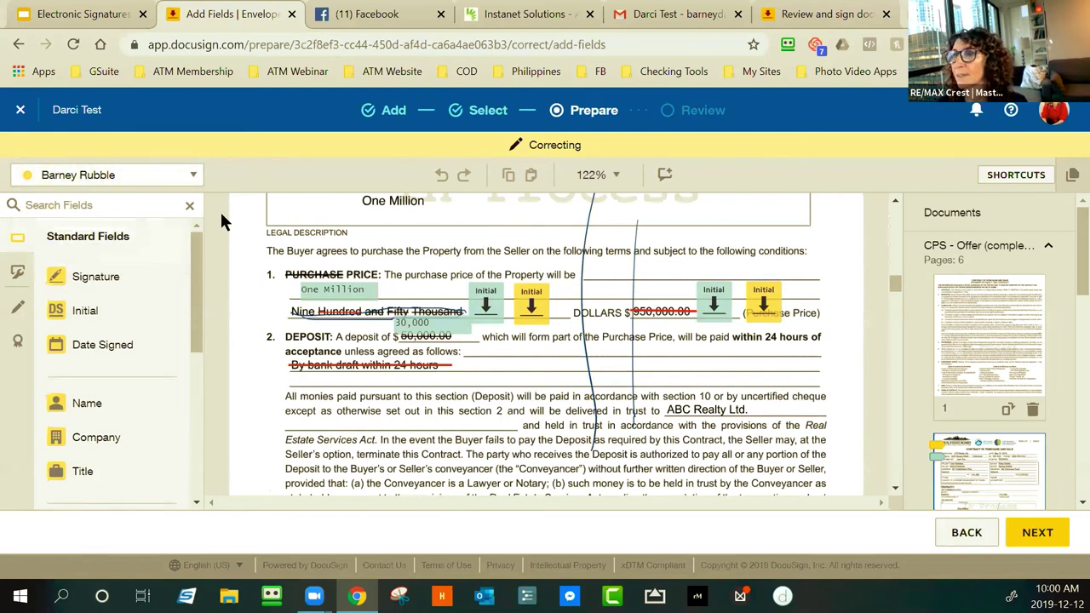
click(145, 175)
click(112, 211)
click(347, 294)
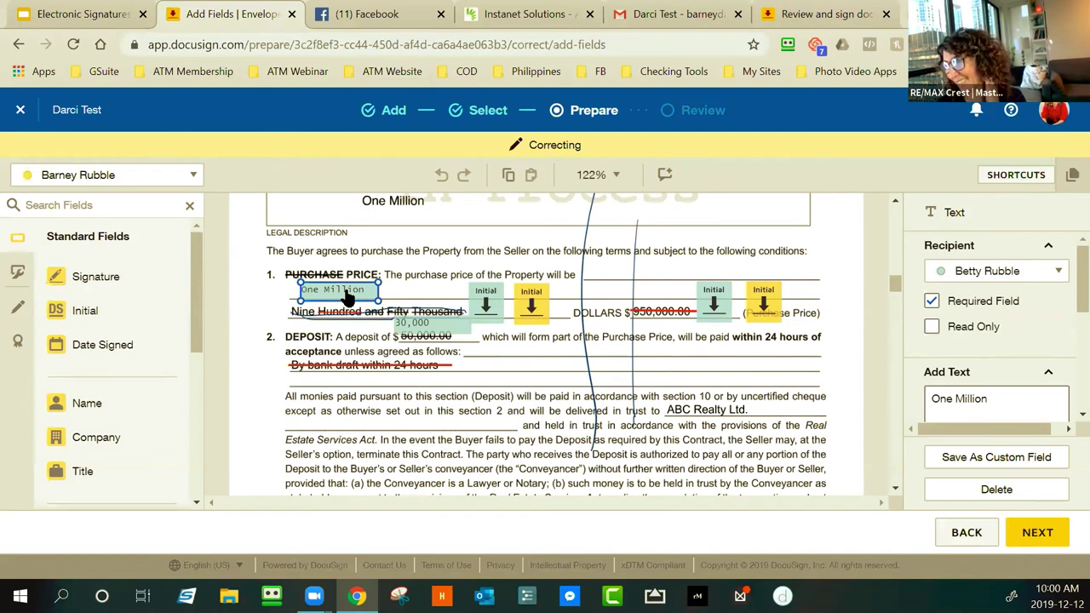
click(136, 178)
click(73, 248)
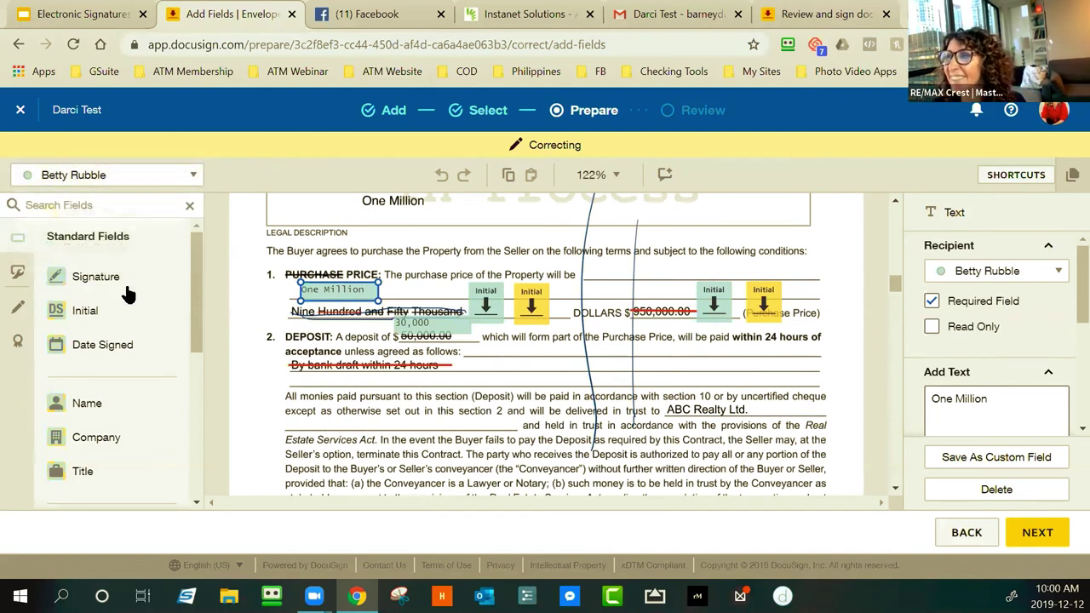
click(493, 471)
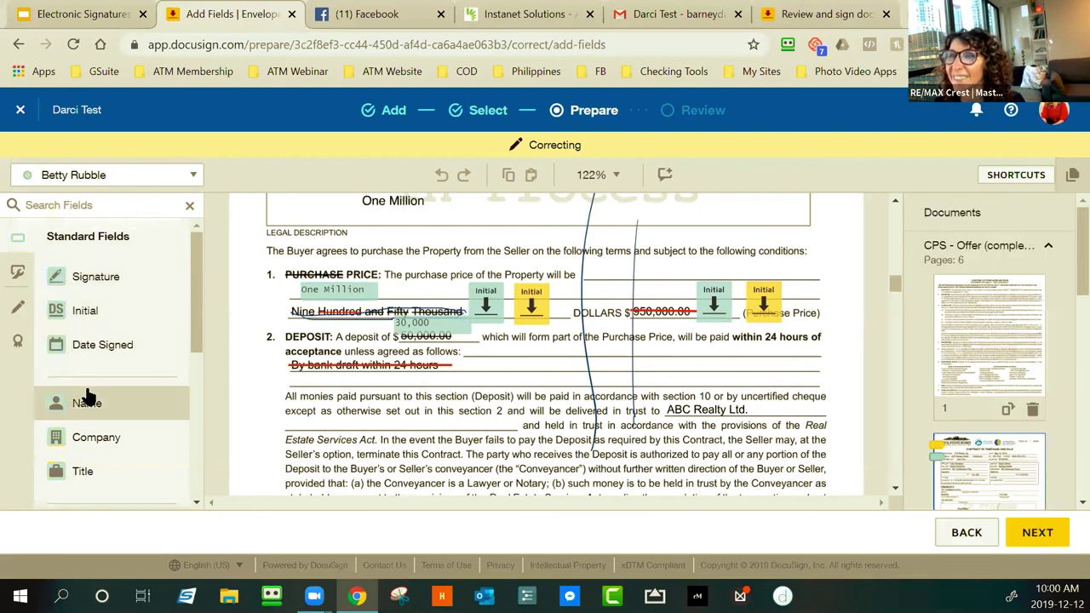
Switch to the first recipient and place one Text field on the By bank draft line
scroll(141, 385, down, 1)
scroll(140, 386, down, 2)
drag(110, 377, 446, 390)
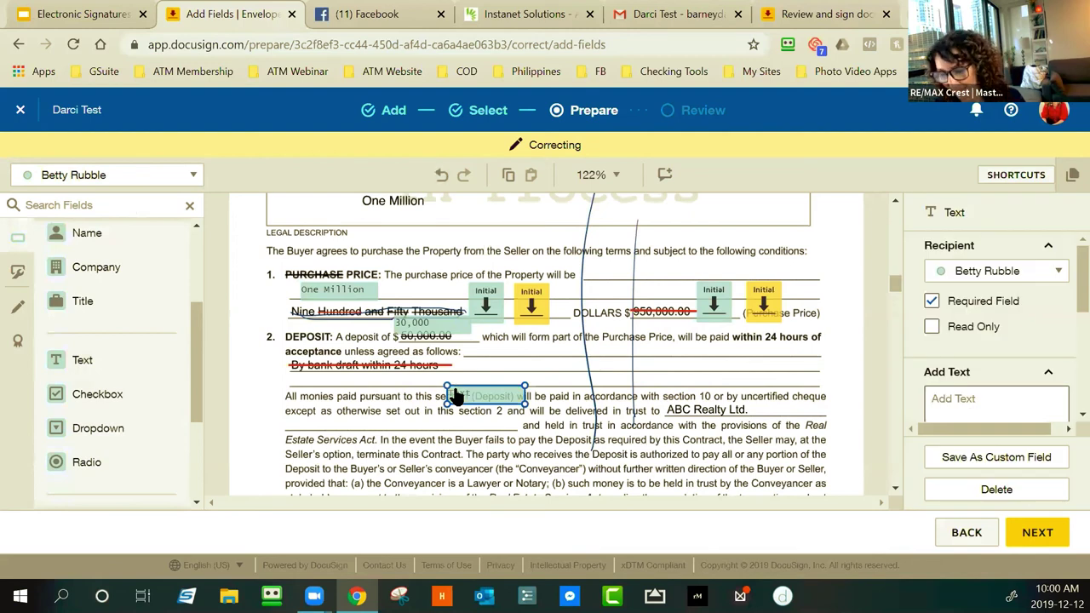
key(Delete)
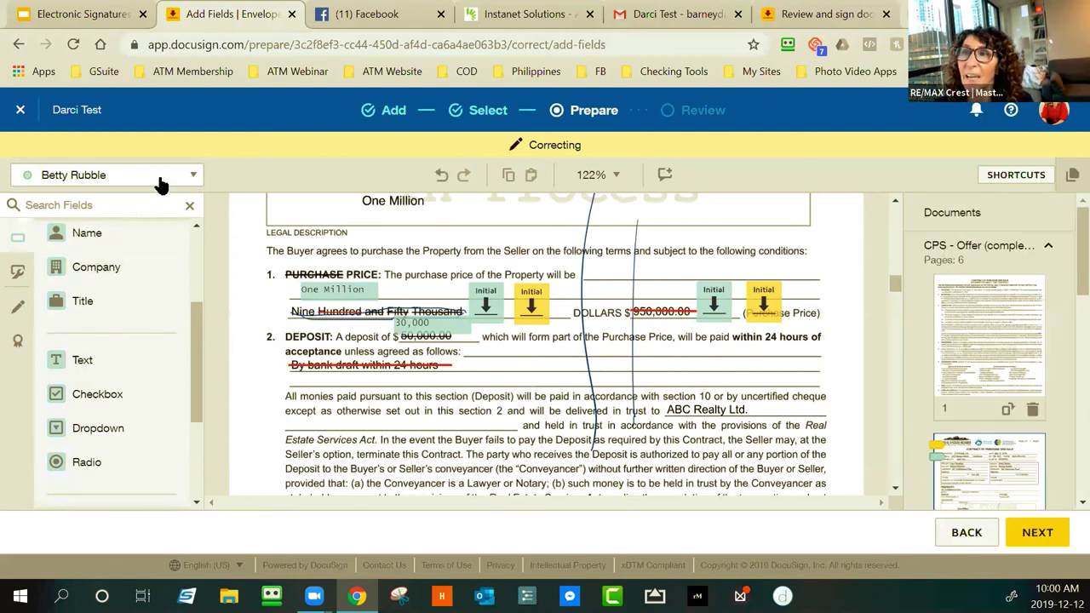
click(158, 175)
click(152, 213)
drag(80, 359, 337, 370)
drag(122, 366, 372, 365)
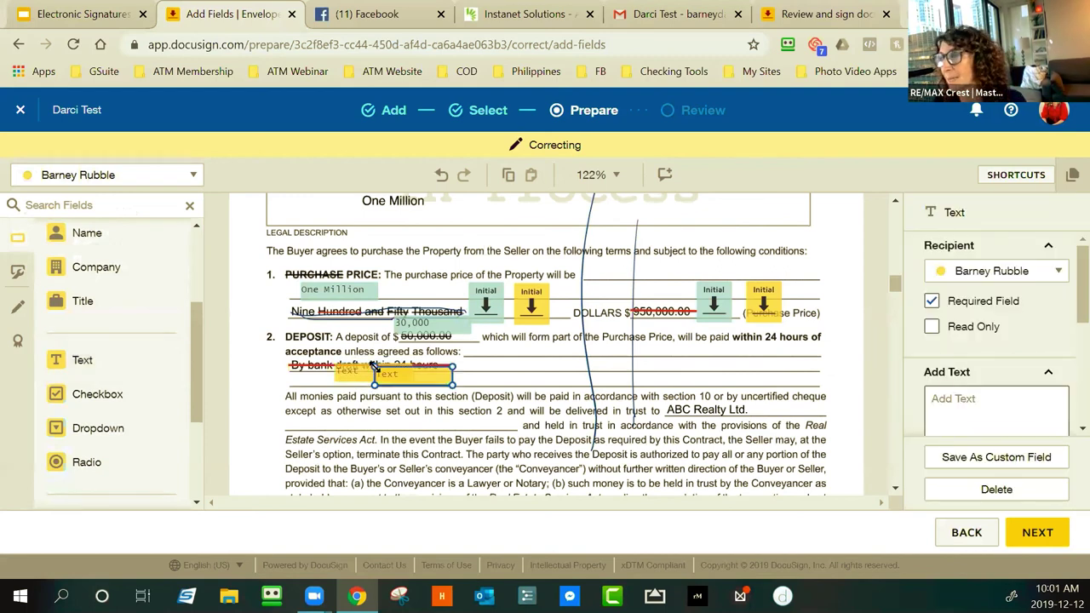
key(Delete)
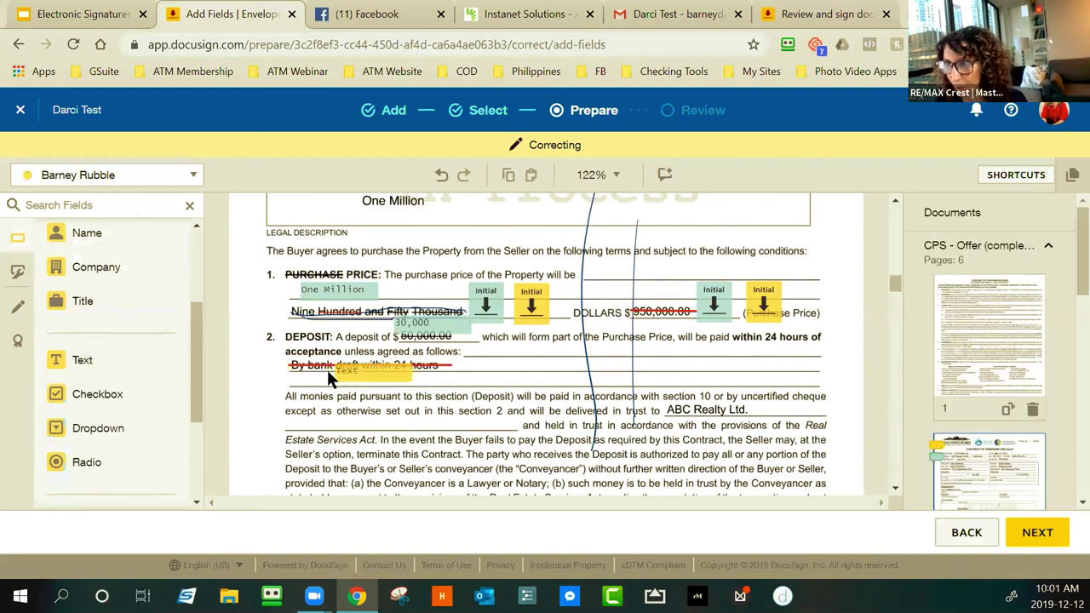
Enter 'sdfljasjdf' into the text field and set it to Read Only
click(360, 381)
click(357, 374)
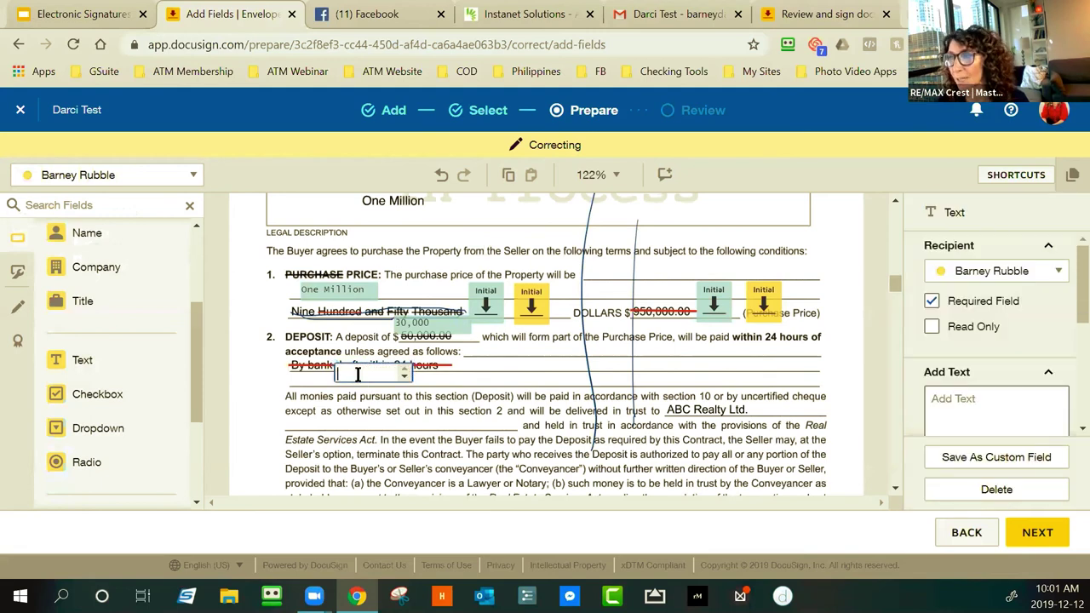
text(sdfljasjdf)
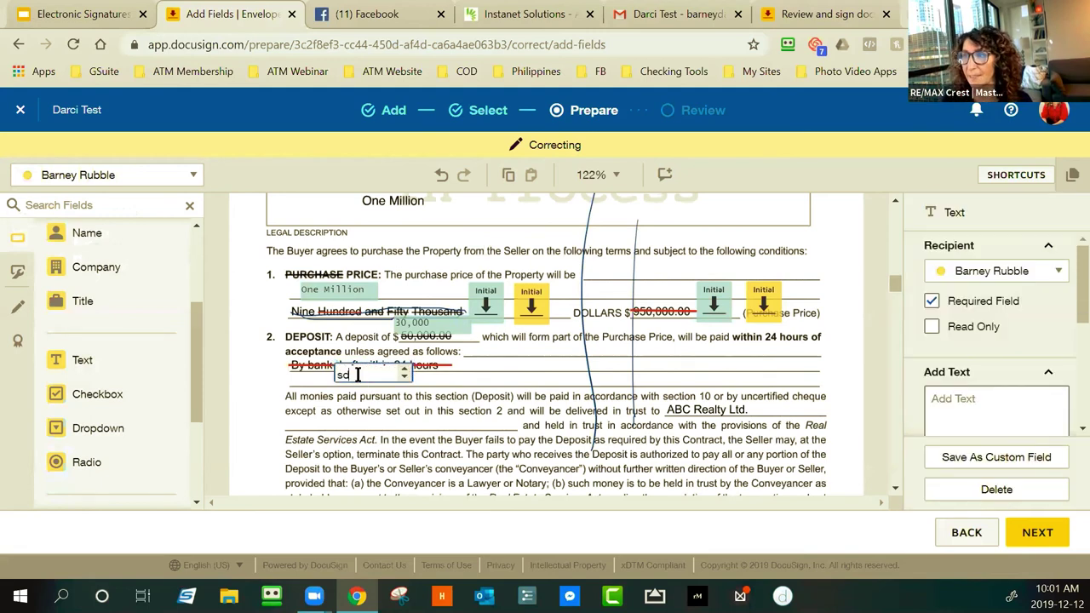
click(515, 457)
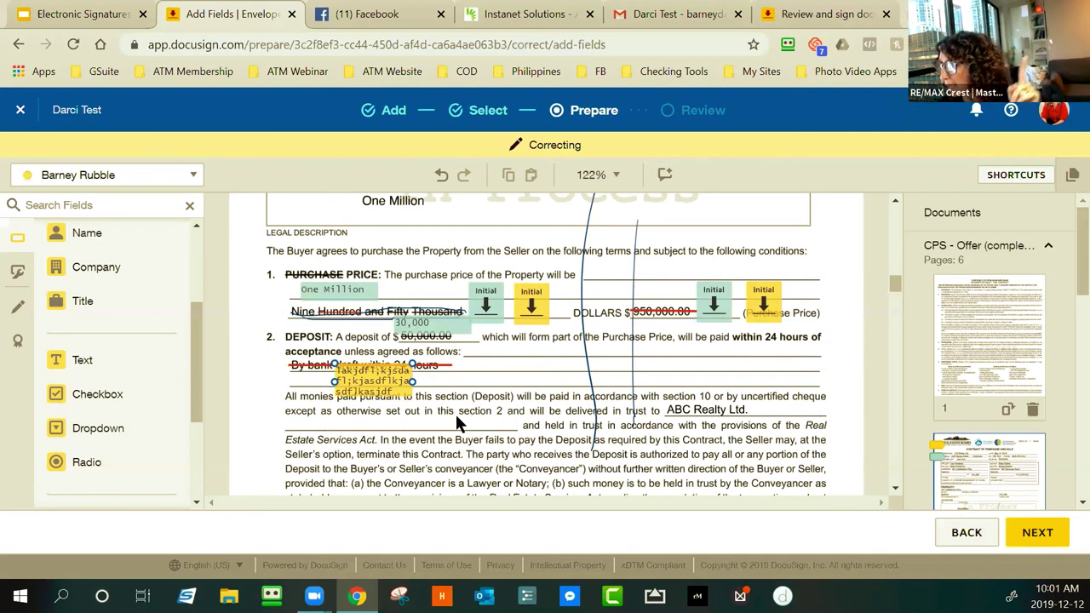
click(374, 384)
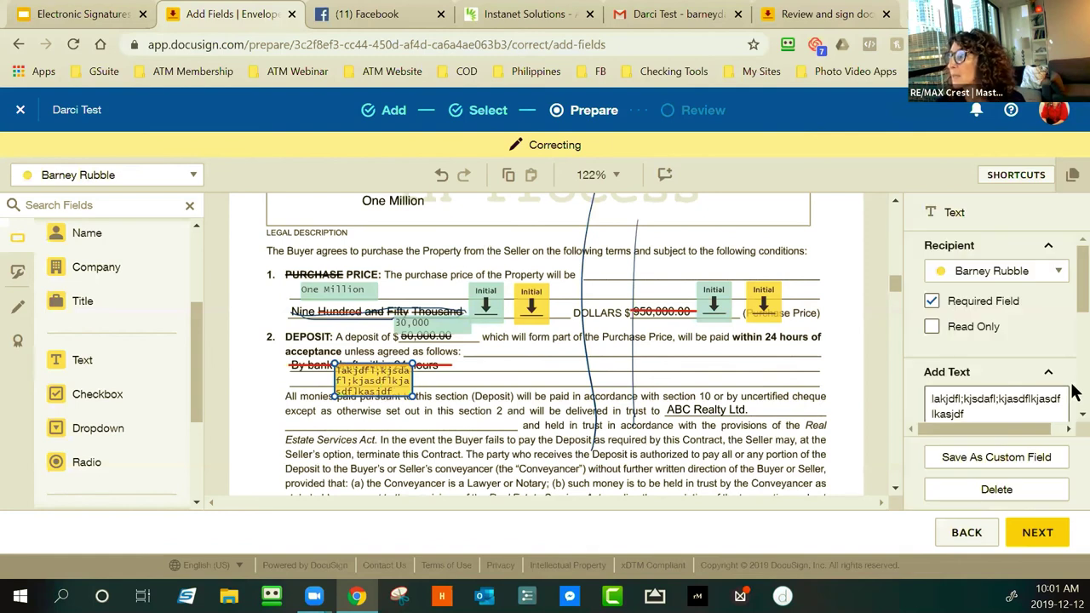
click(932, 330)
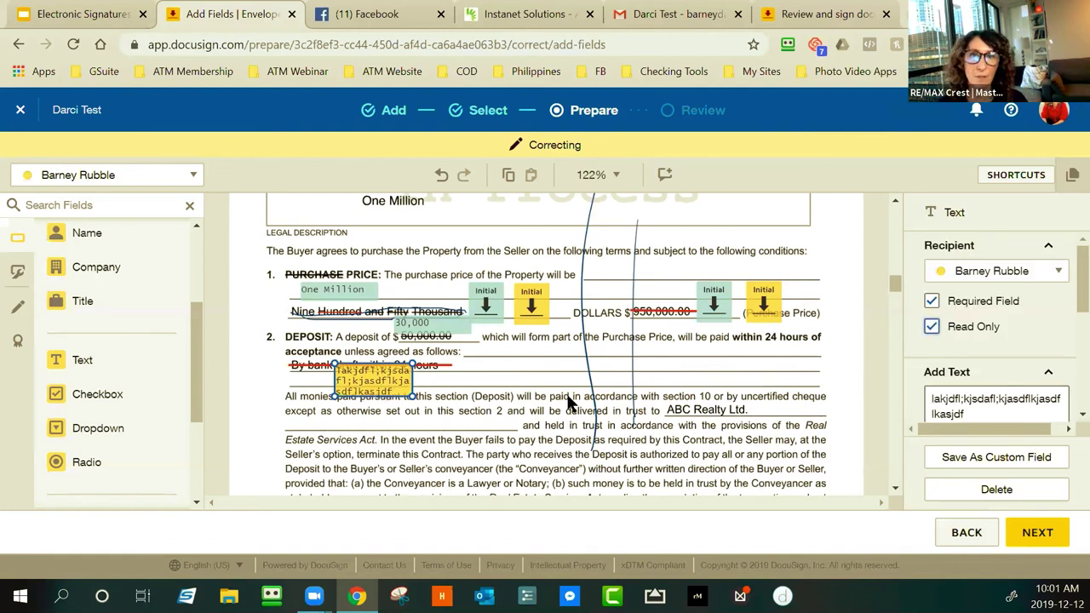